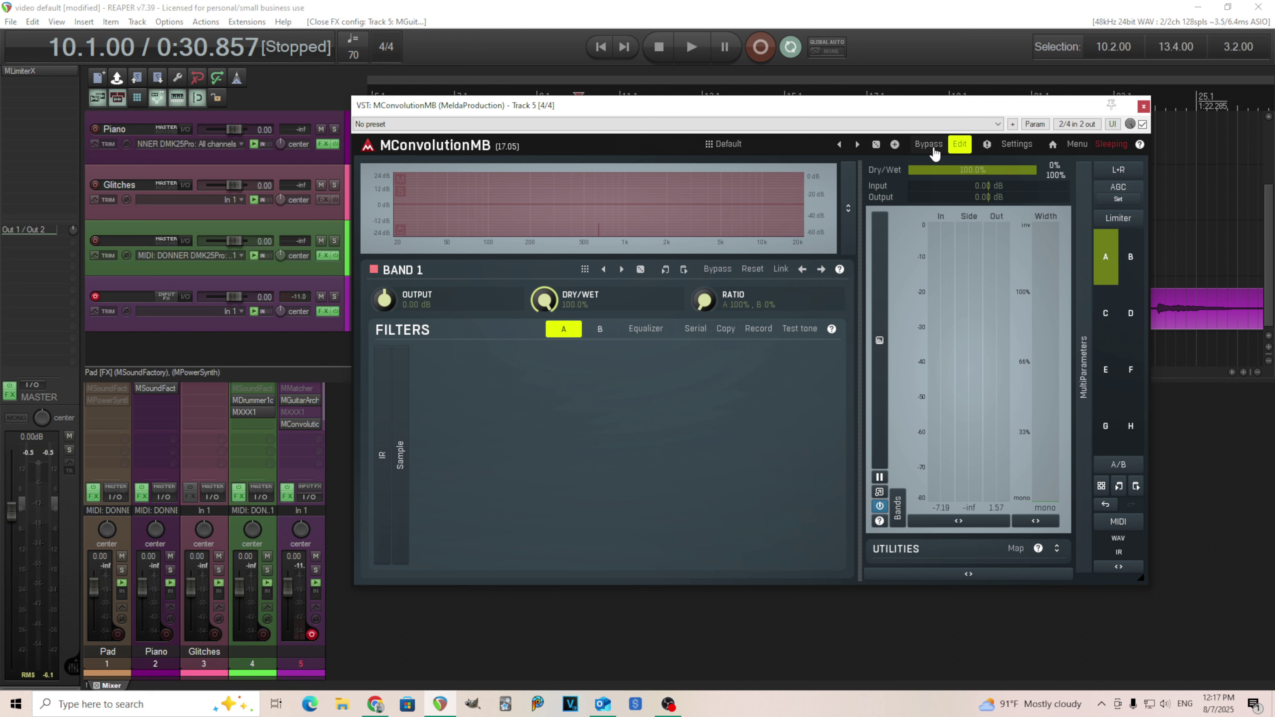
Switch to preset slot B, load the Default preset into it, and show the plugin's edit view
{"action": "left_click", "coordinate": [1132, 279]}
{"action": "left_click", "coordinate": [960, 146]}
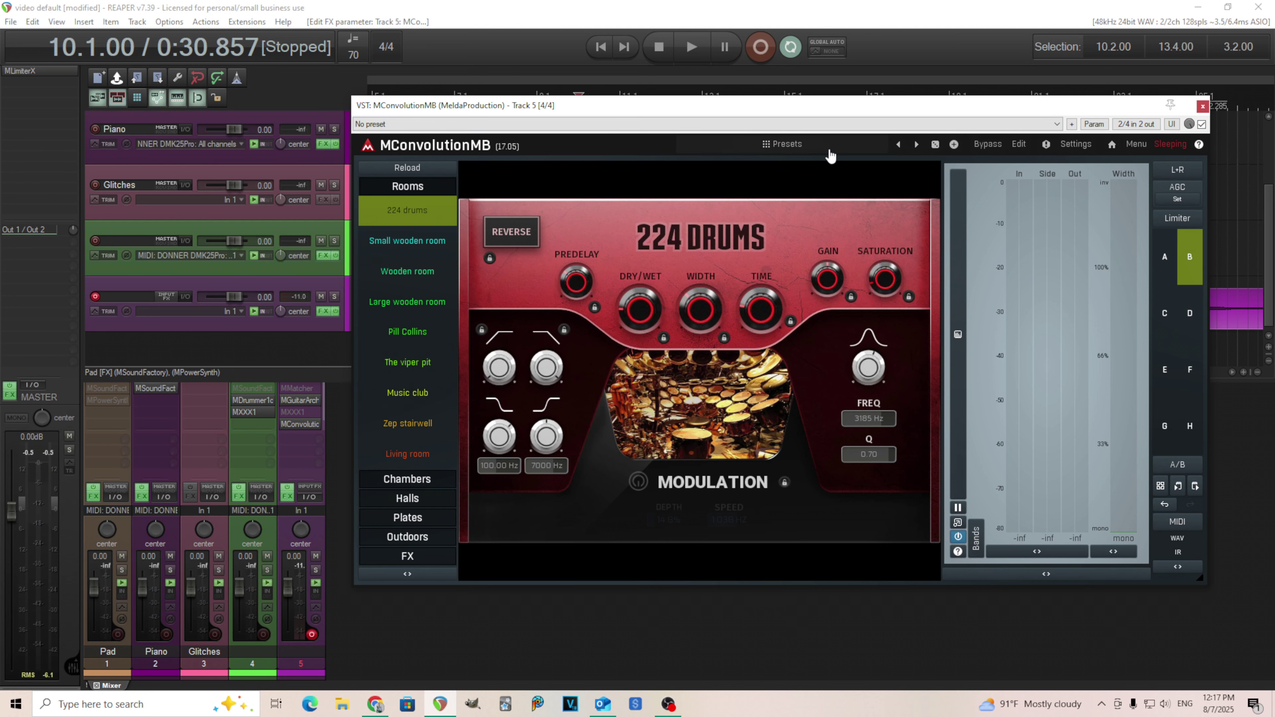
{"action": "left_click", "coordinate": [808, 145]}
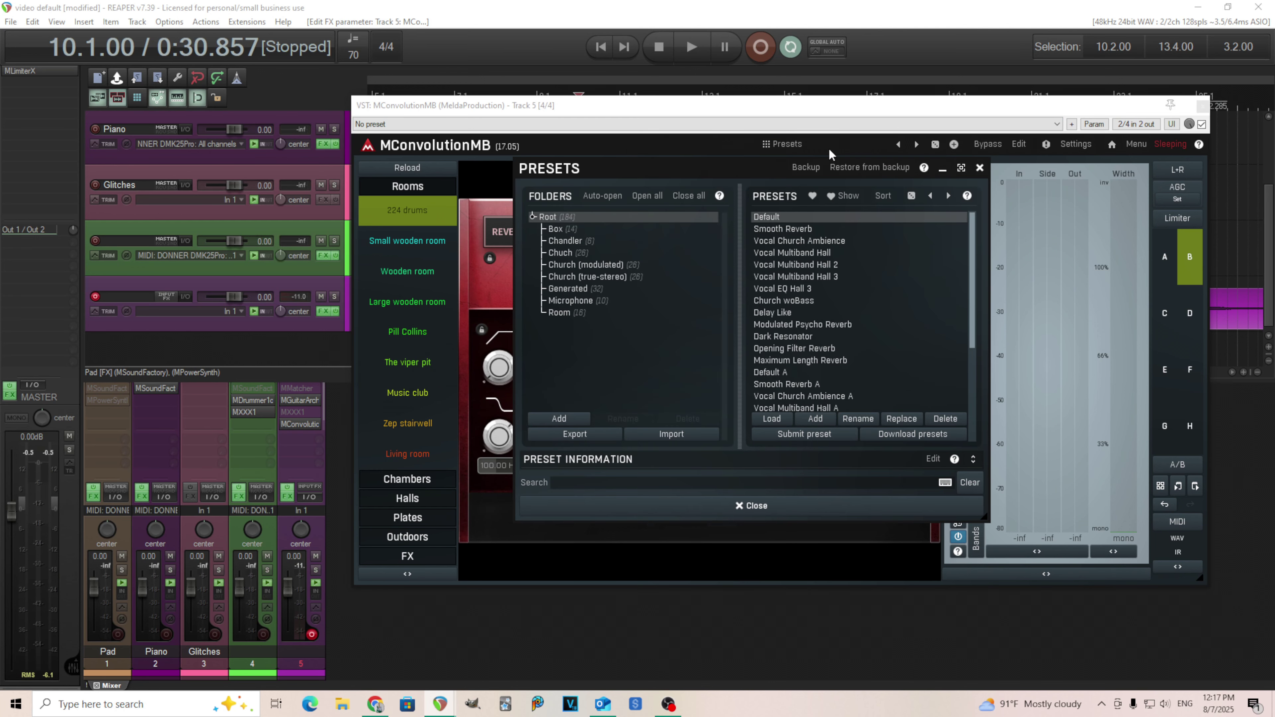
{"action": "left_click", "coordinate": [814, 220]}
{"action": "left_click", "coordinate": [796, 506]}
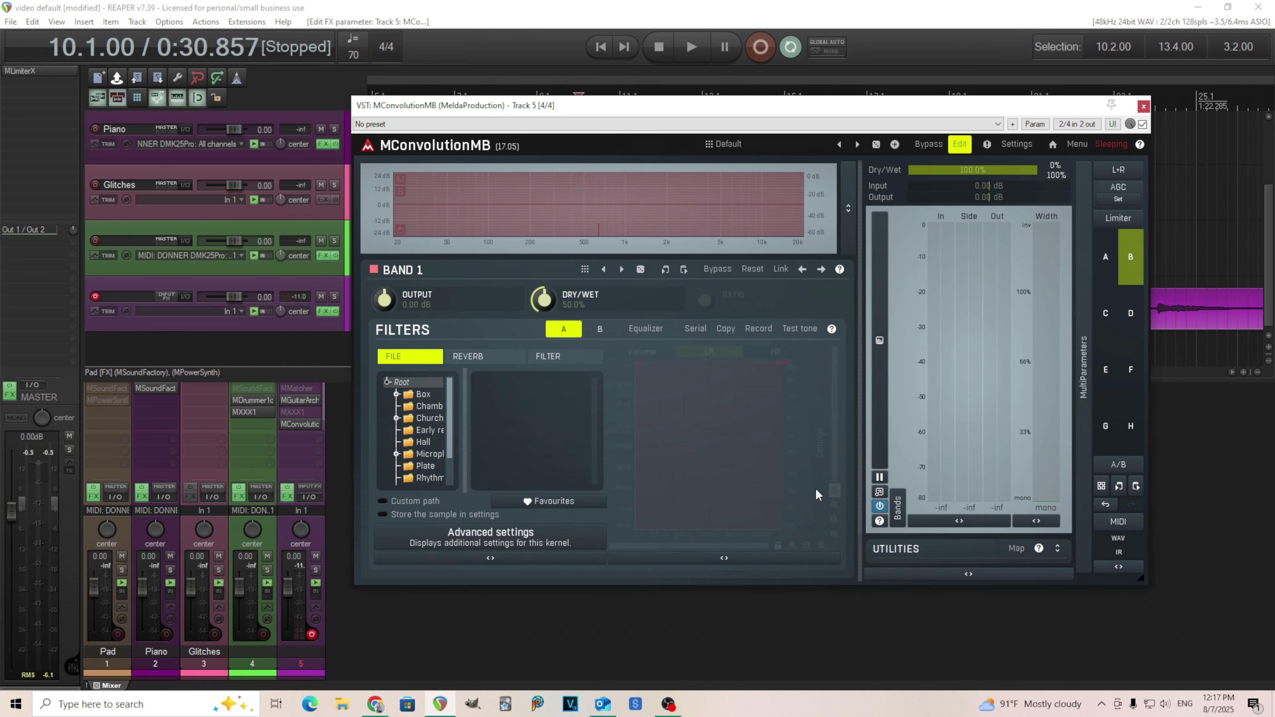
{"action": "left_click", "coordinate": [958, 145]}
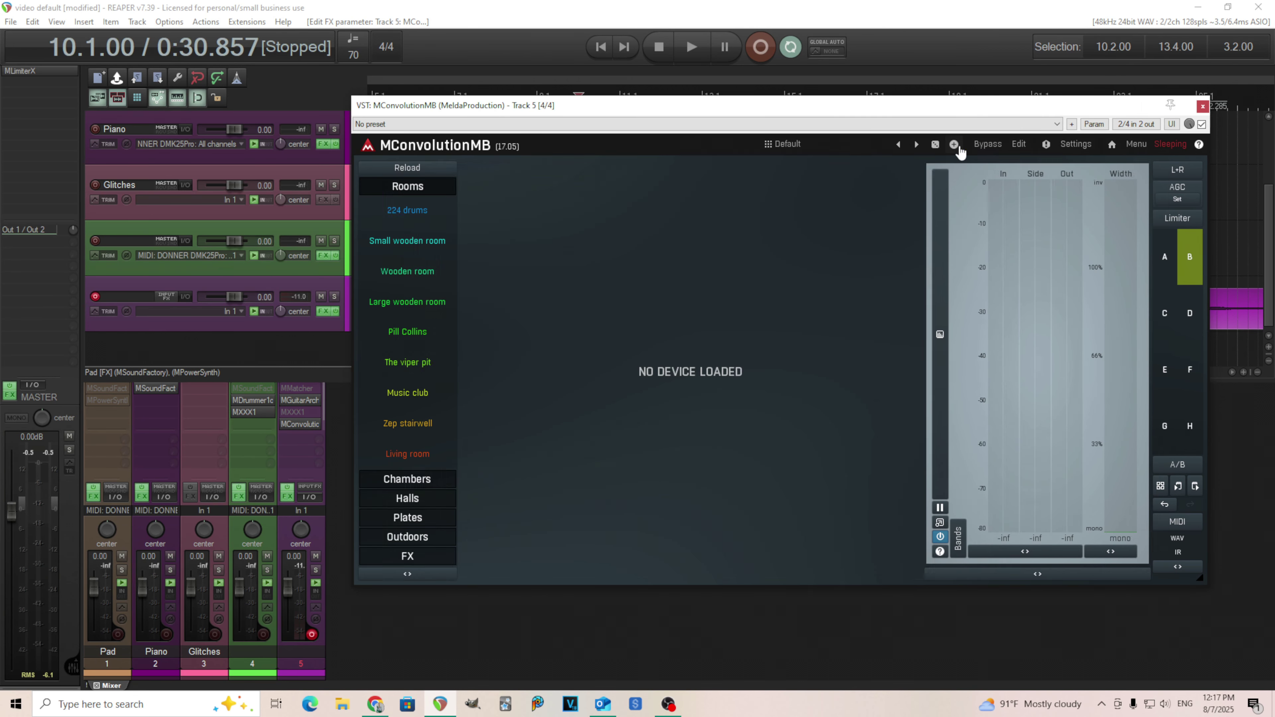
{"action": "left_click", "coordinate": [1018, 146]}
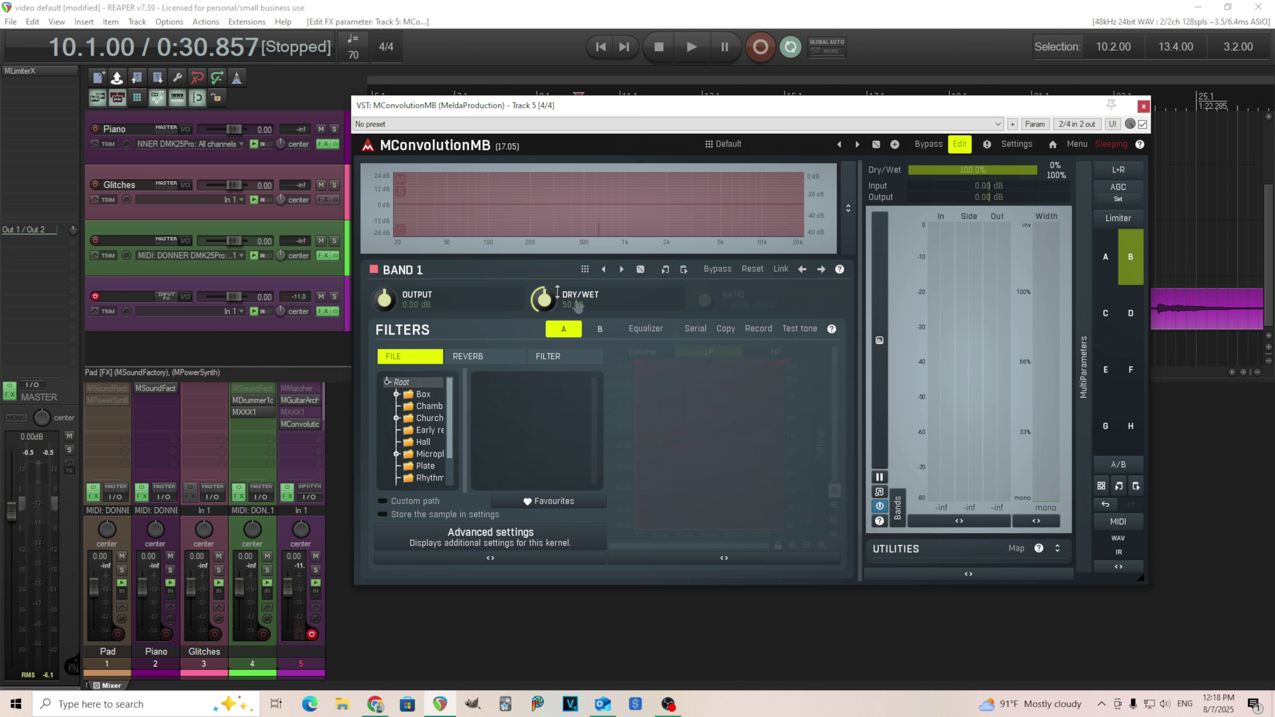
Set Band 1's Dry/Wet to 100%, use the Reverb generator for filter A, and disable its decay
{"action": "left_click_drag", "start_coordinate": [543, 299], "coordinate": [545, 300]}
{"action": "left_click", "coordinate": [489, 358]}
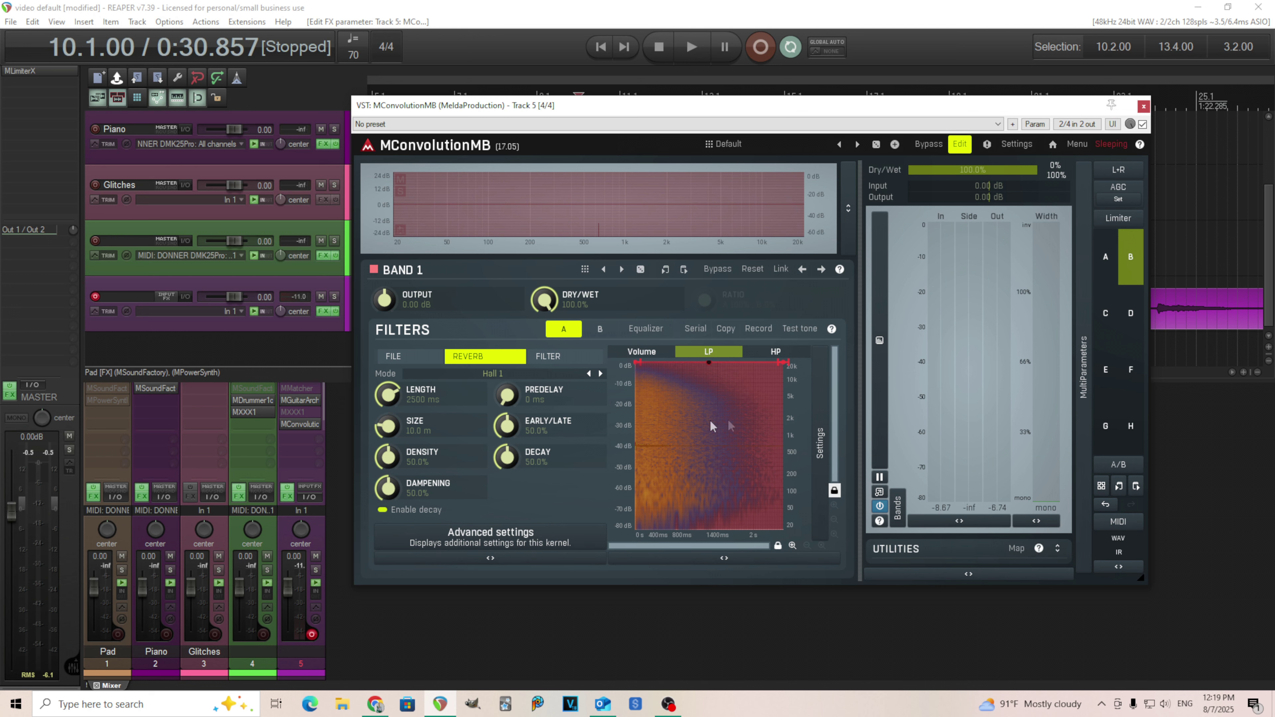
{"action": "left_click", "coordinate": [408, 512]}
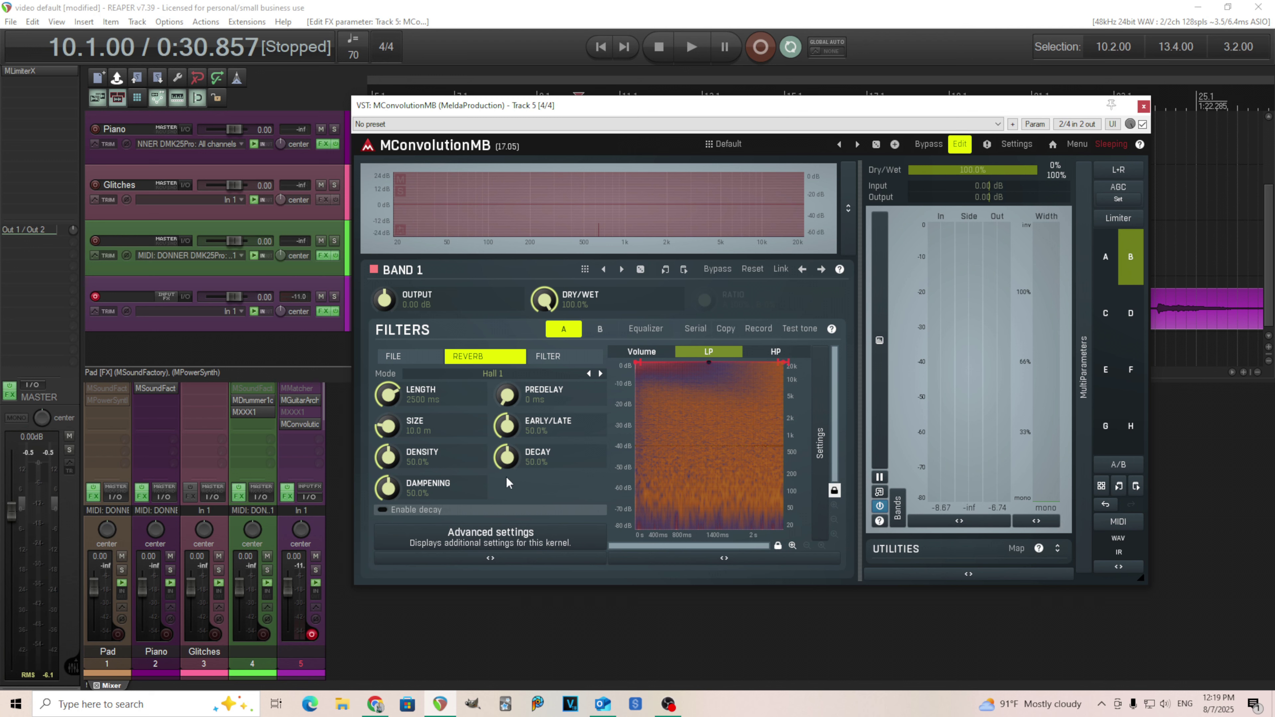
Audition the reverb modes Hall 2, Reflections and Labyrinth, and finish on Psycho
{"action": "left_click", "coordinate": [496, 376]}
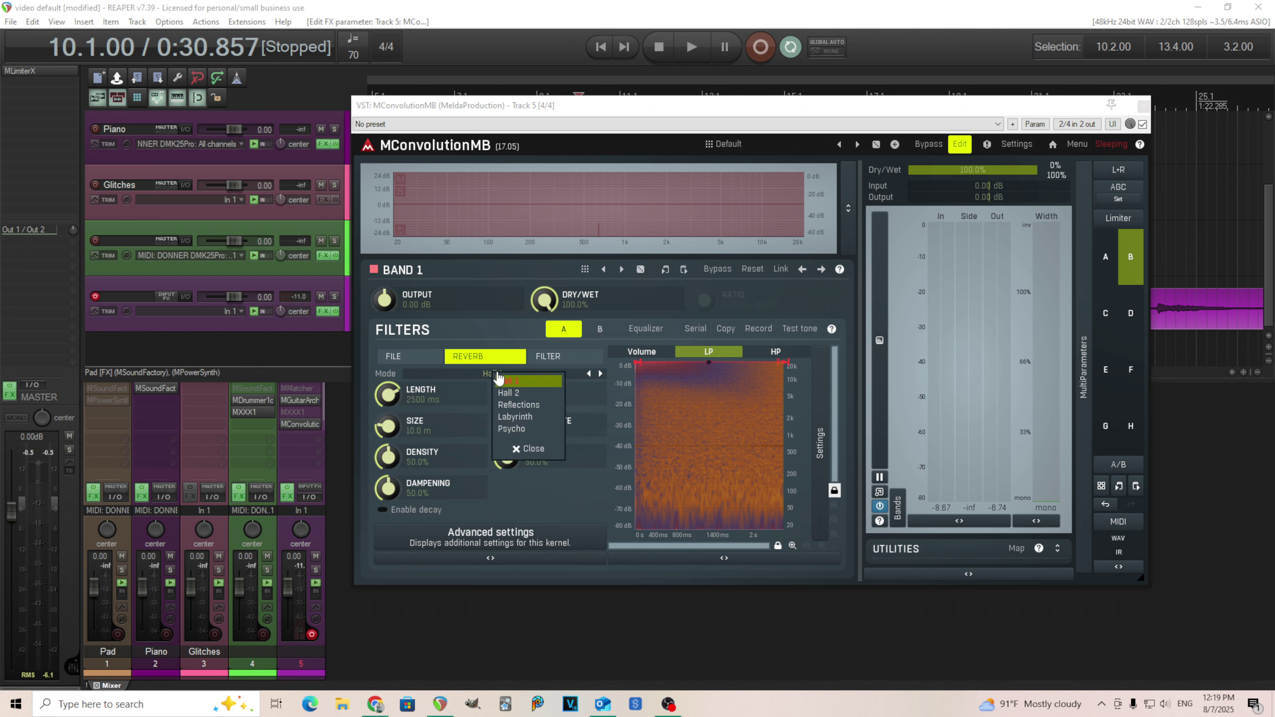
{"action": "left_click", "coordinate": [519, 394]}
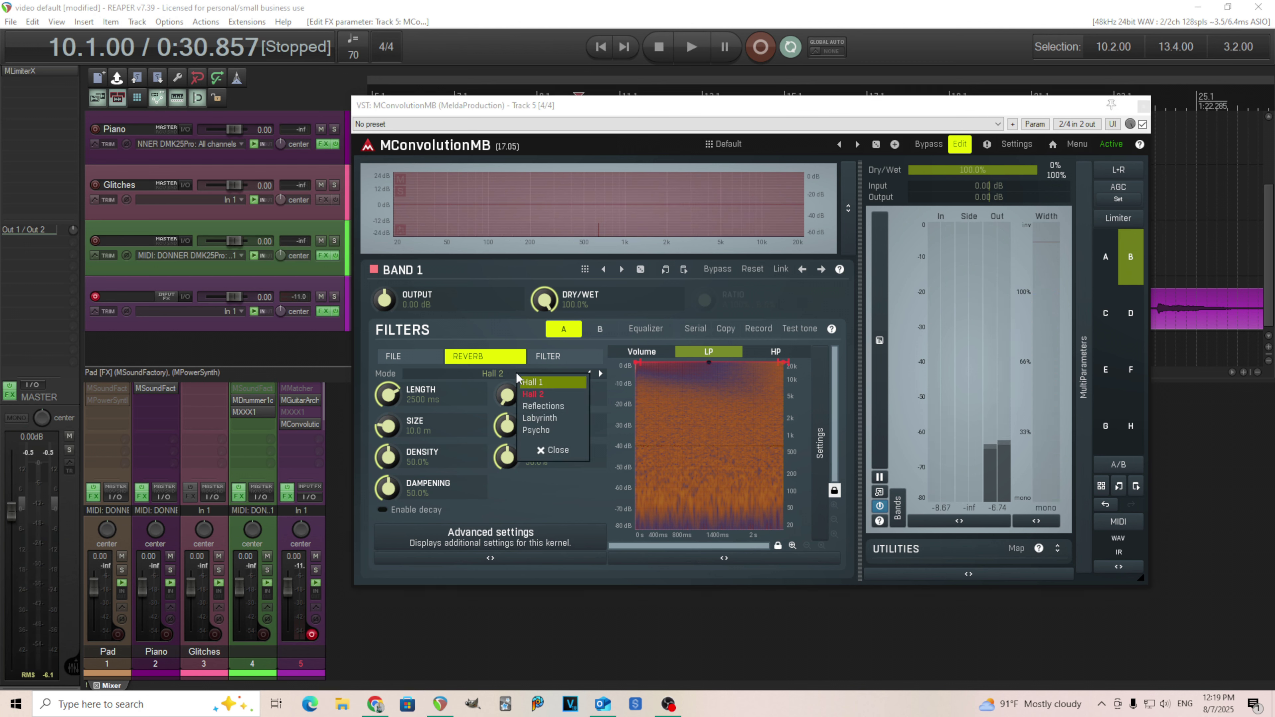
{"action": "left_click", "coordinate": [517, 374]}
{"action": "left_click", "coordinate": [541, 405]}
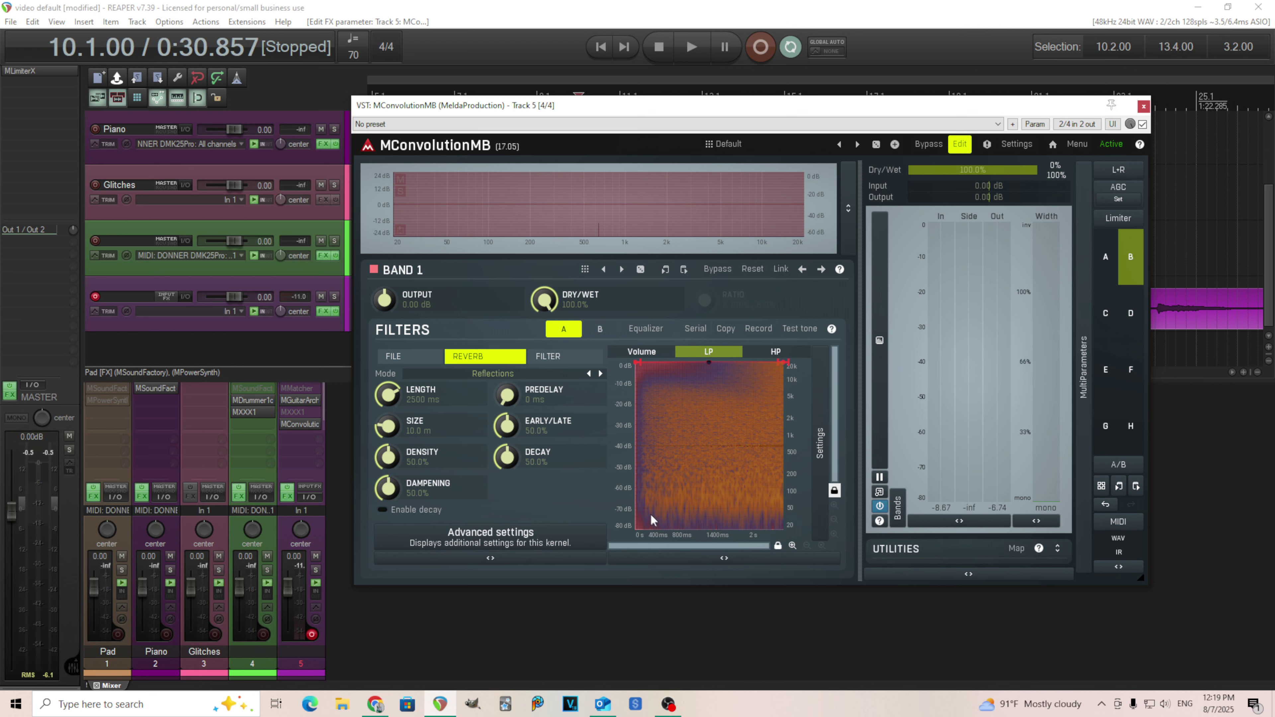
{"action": "left_click", "coordinate": [482, 374]}
{"action": "left_click", "coordinate": [496, 421]}
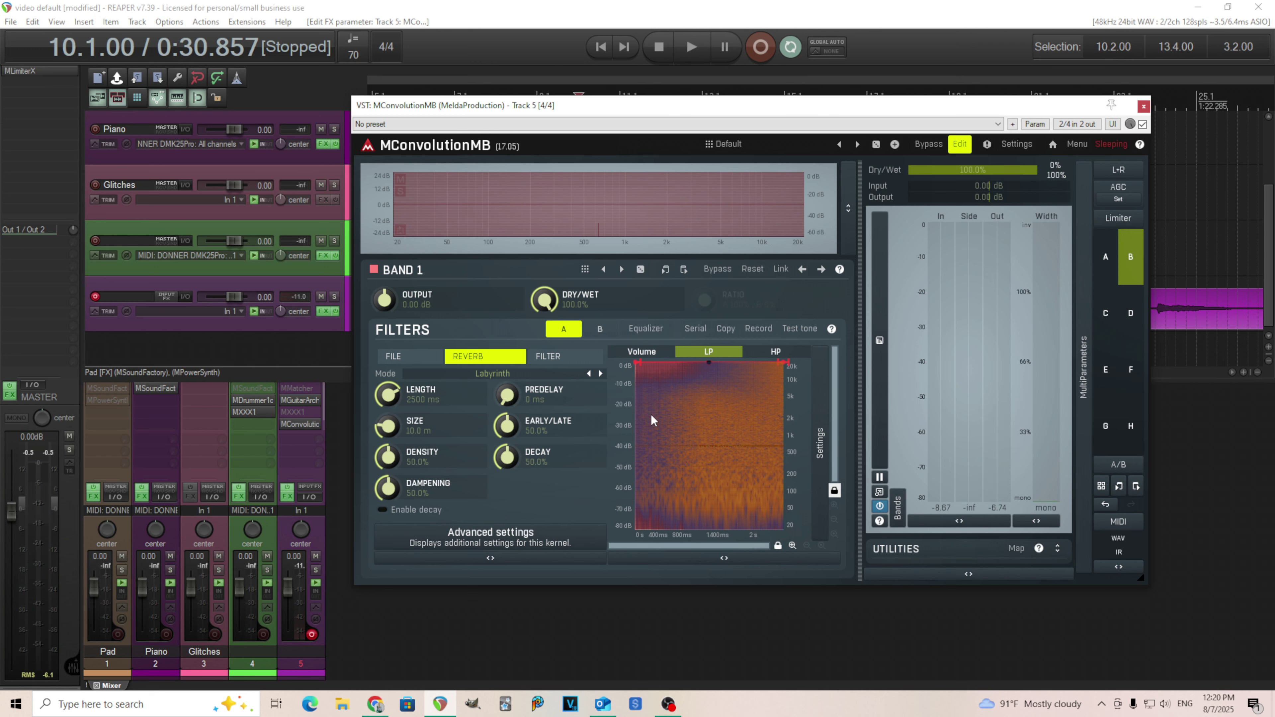
{"action": "left_click", "coordinate": [503, 372]}
{"action": "left_click", "coordinate": [536, 428]}
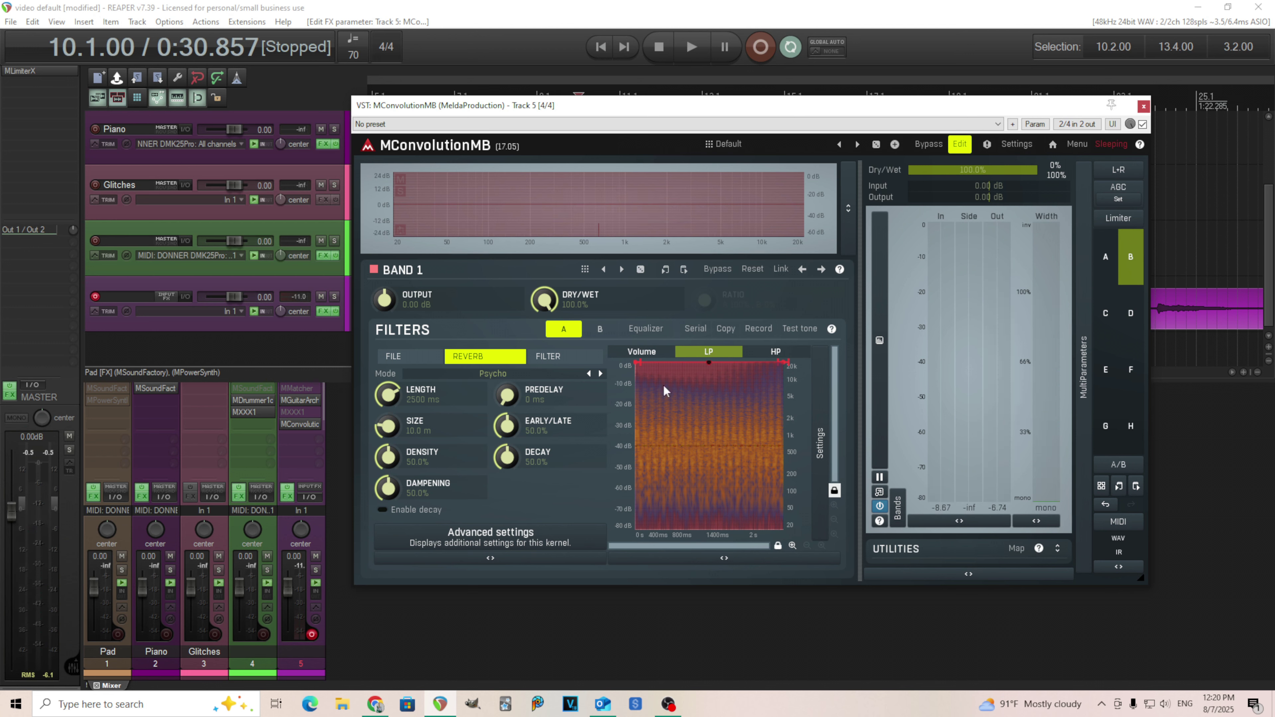
View the HP envelope over the reverb kernel graph and switch the graph to the Volume envelope
{"action": "left_click", "coordinate": [655, 358]}
{"action": "left_click", "coordinate": [754, 357]}
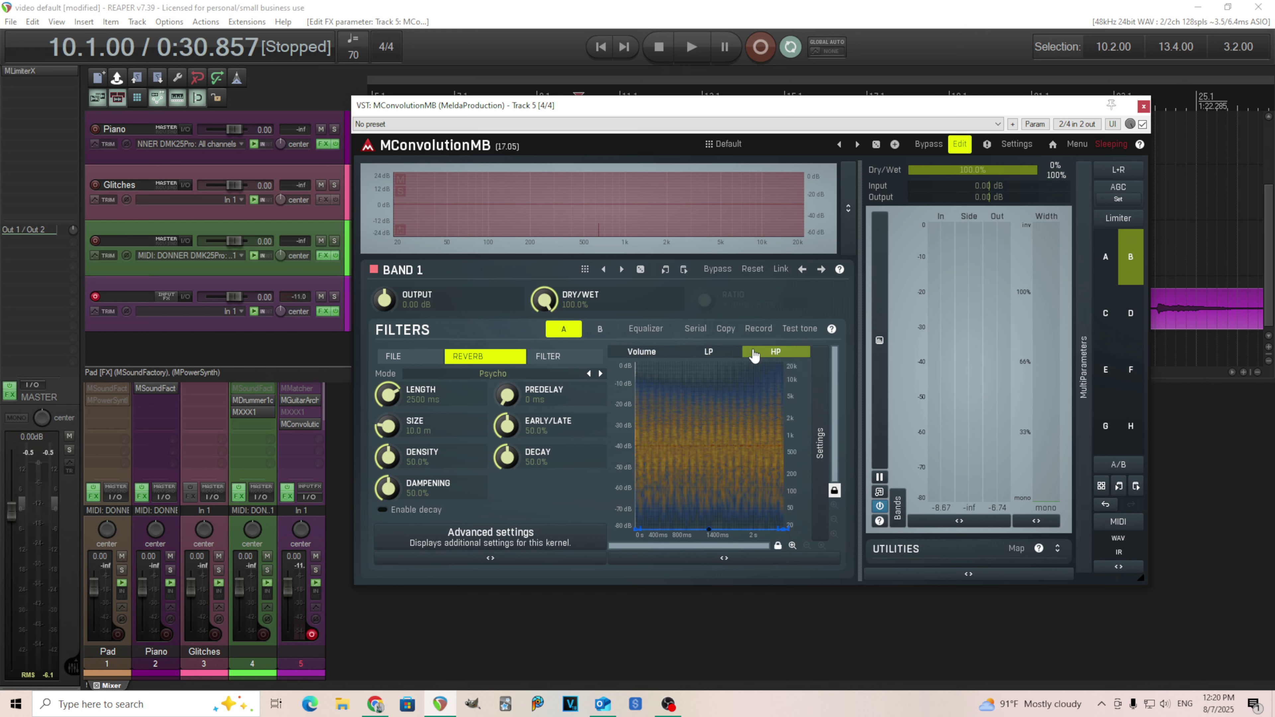
{"action": "left_click", "coordinate": [646, 354]}
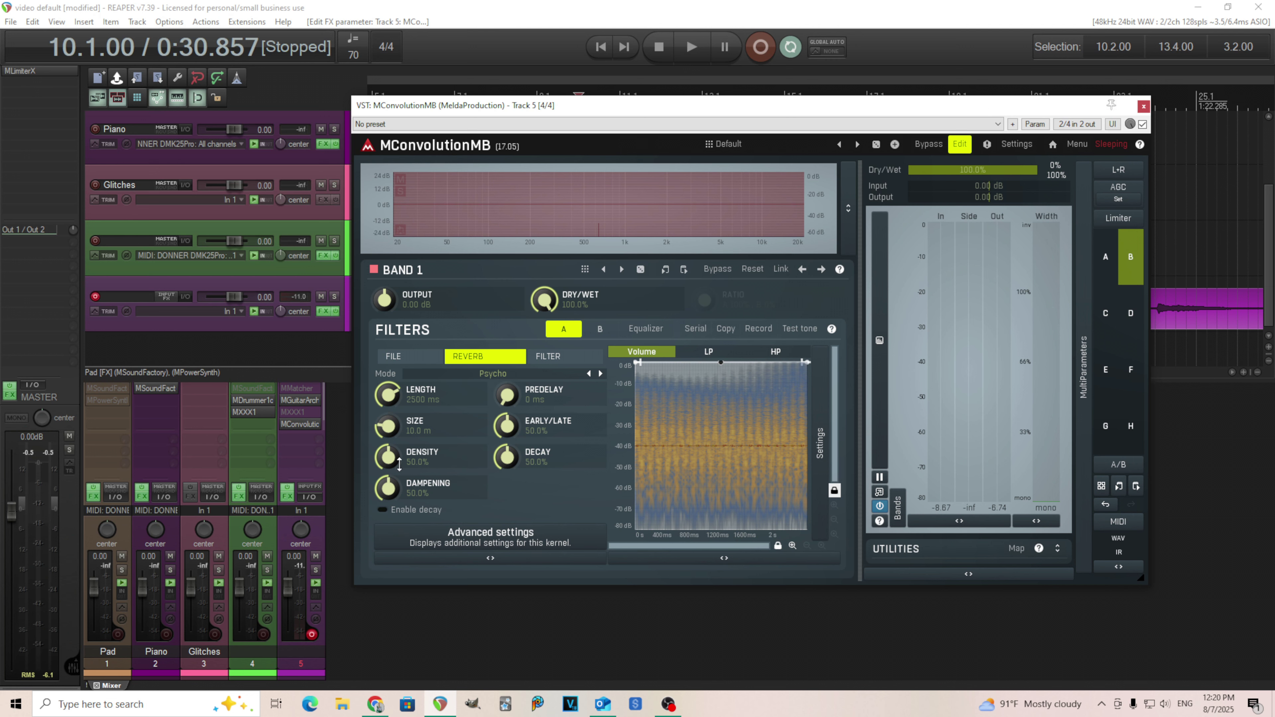
Try Density at 0% and 100%, and finish with both Density and Dampening at 0%
{"action": "left_click_drag", "start_coordinate": [393, 458], "coordinate": [393, 458]}
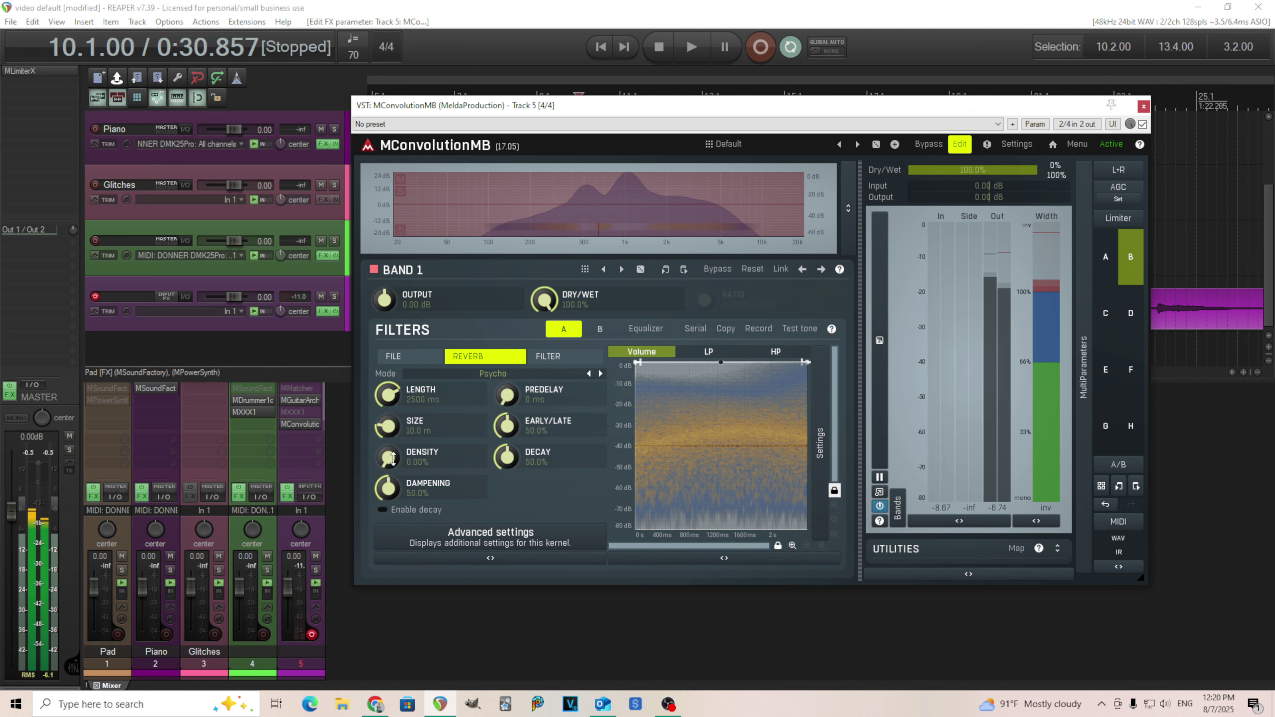
{"action": "left_click_drag", "start_coordinate": [393, 458], "coordinate": [393, 458]}
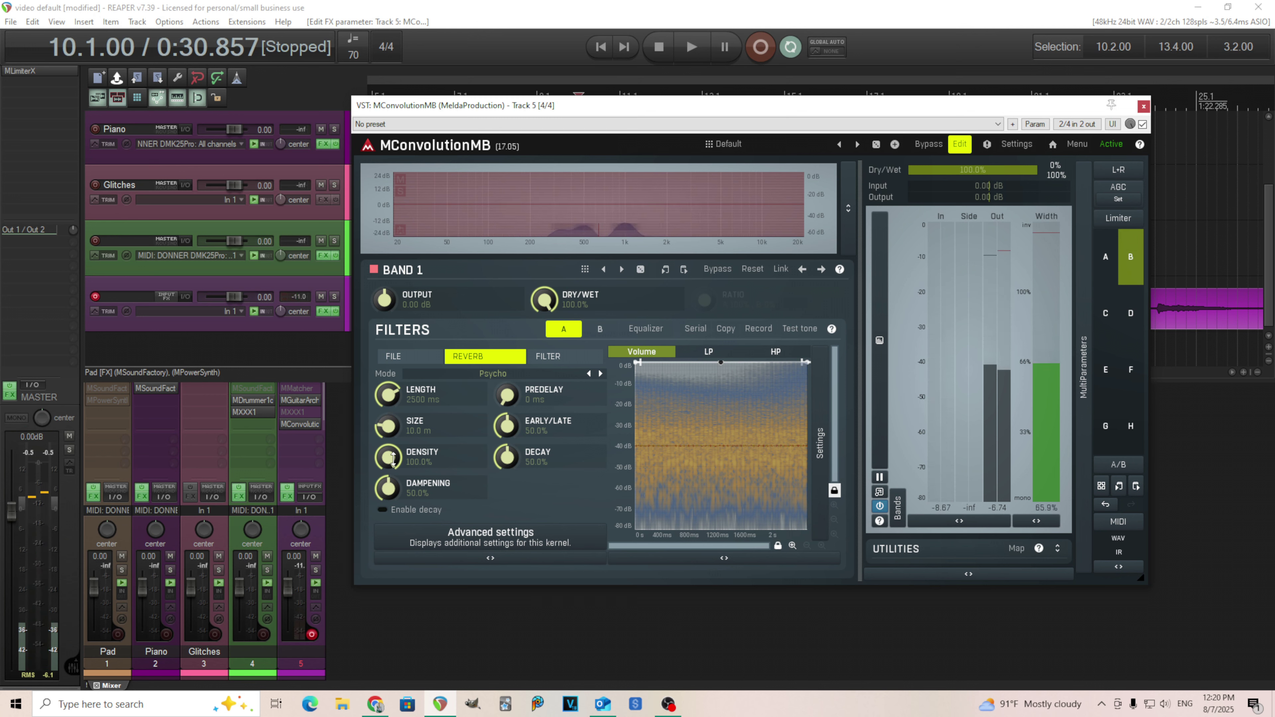
{"action": "double_click", "coordinate": [393, 457]}
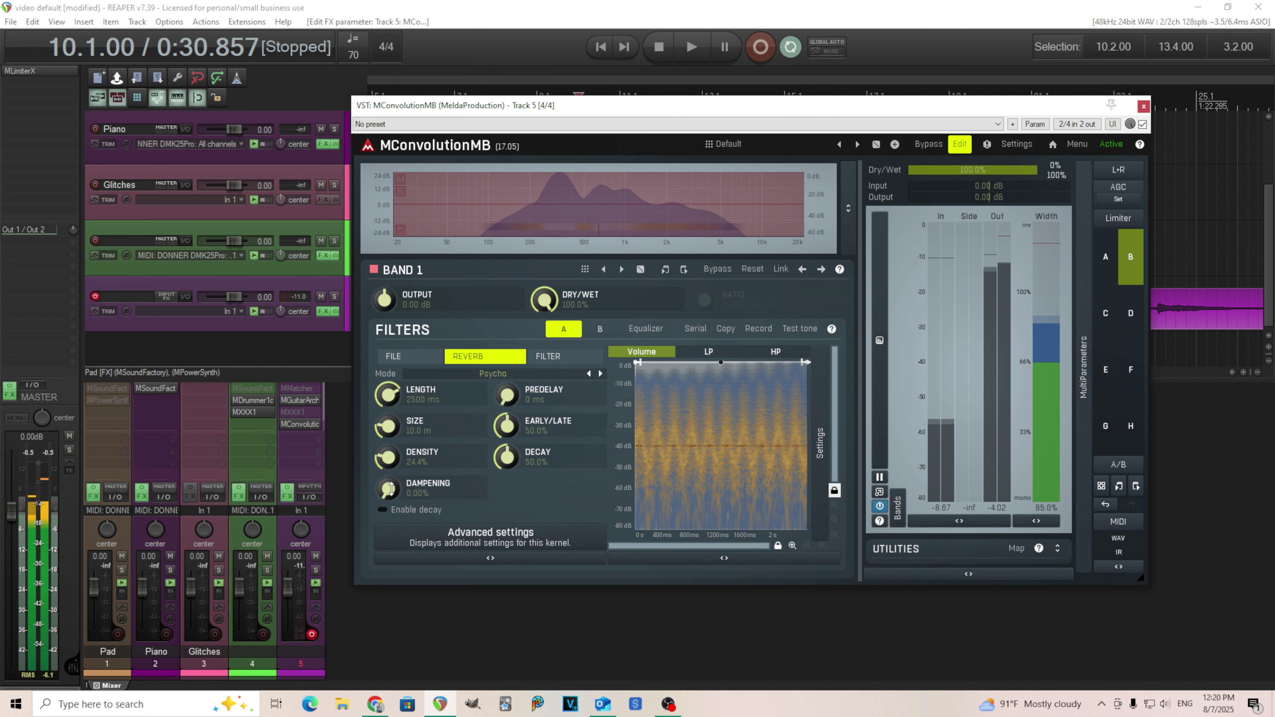
{"action": "left_click_drag", "start_coordinate": [390, 458], "coordinate": [389, 492]}
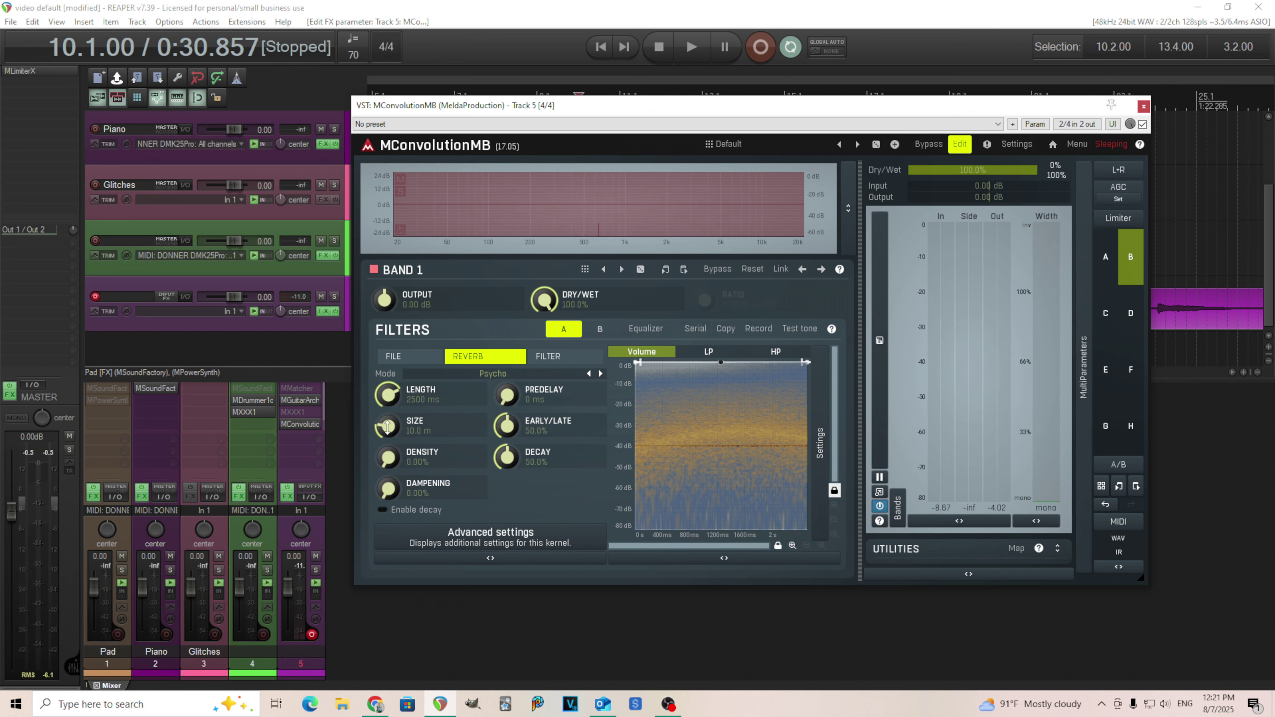
Try the reverb Size at 33.6 m and 1.0 m, and return it to 10.0 m
{"action": "left_click_drag", "start_coordinate": [387, 426], "coordinate": [387, 402]}
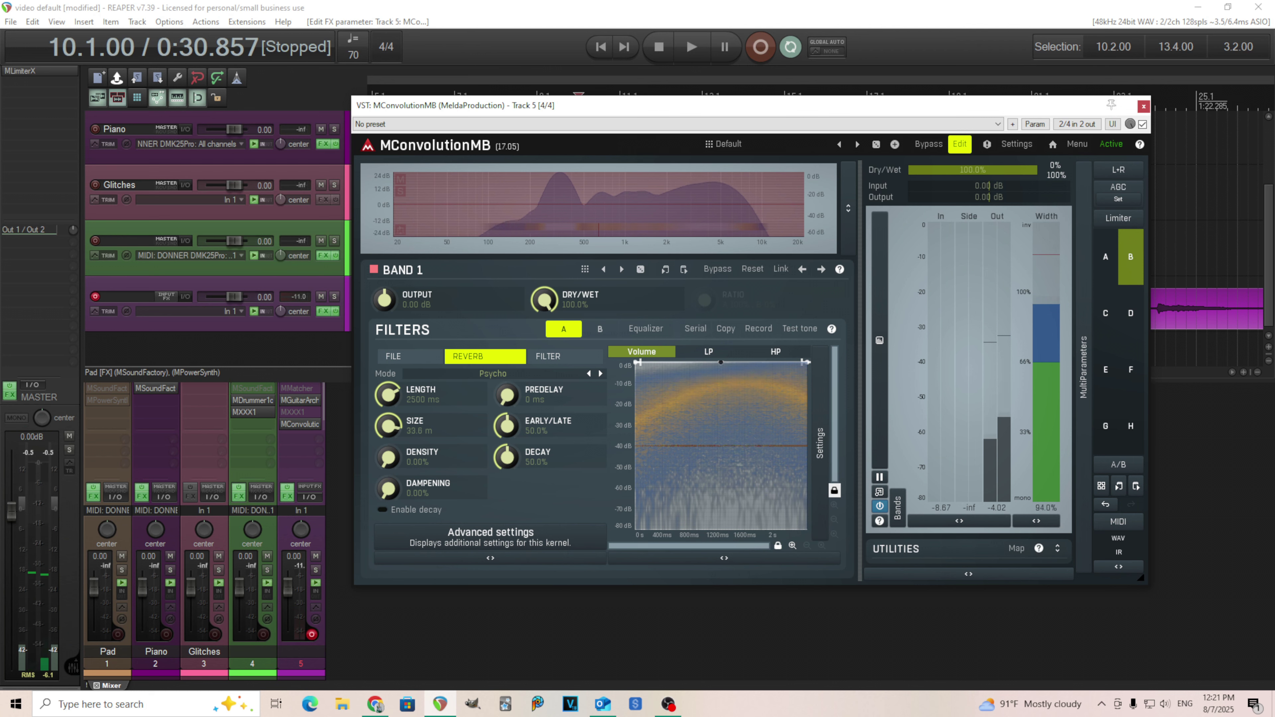
{"action": "left_click_drag", "start_coordinate": [390, 426], "coordinate": [389, 457]}
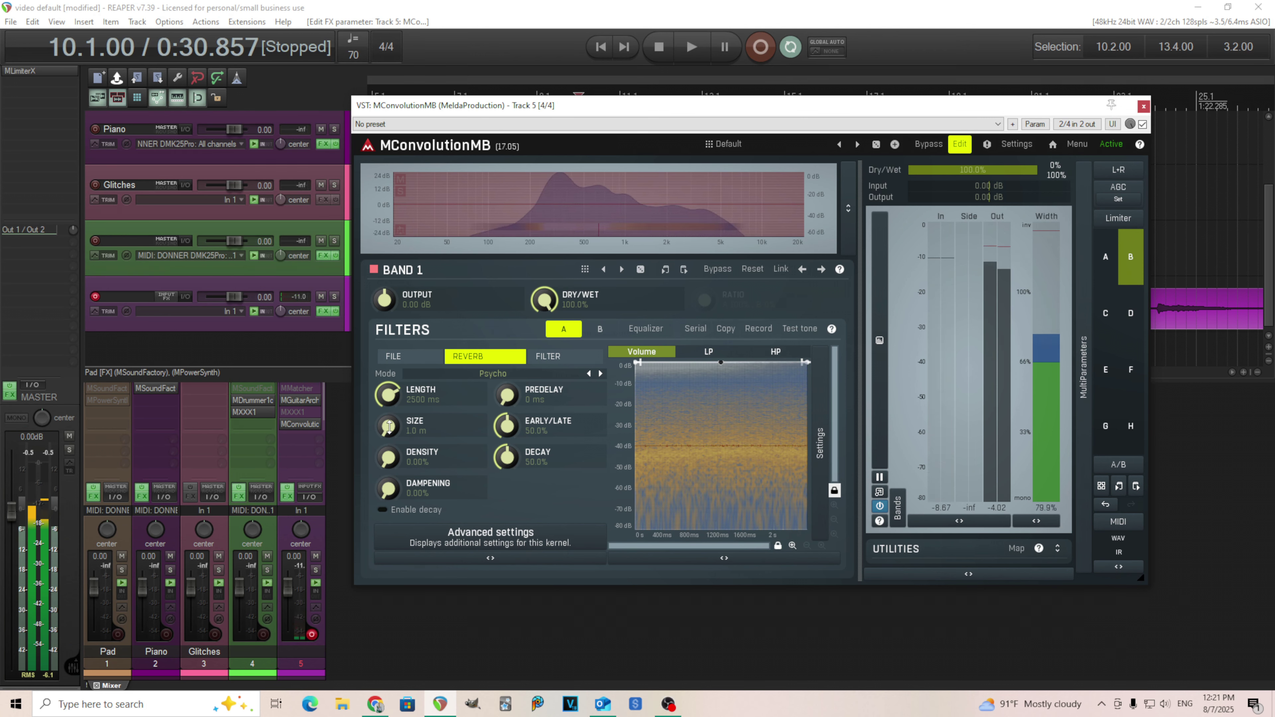
{"action": "left_click_drag", "start_coordinate": [390, 427], "coordinate": [390, 415]}
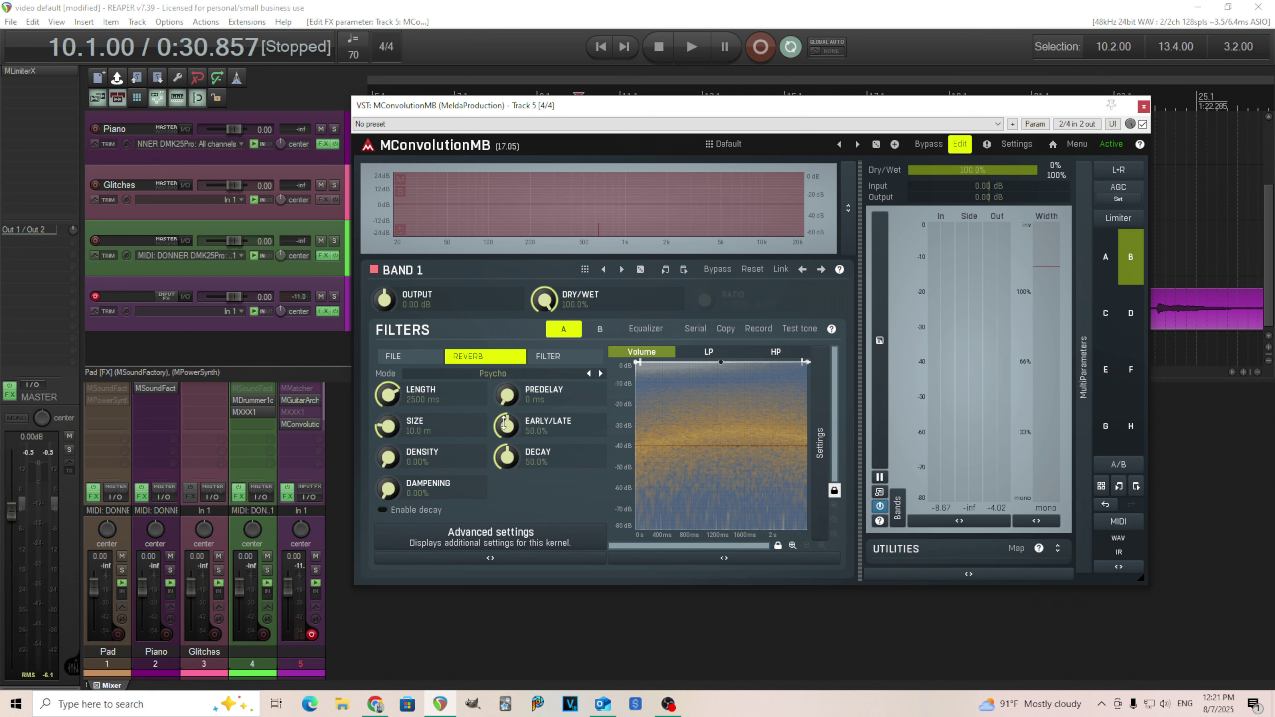
Set Early/Late to 100% and sync the reverb Length to the straight note value 1 (3428.5714 ms)
{"action": "mouse_move", "coordinate": [511, 415]}
{"action": "left_mouse_down"}
{"action": "mouse_move", "coordinate": [499, 433]}
{"action": "mouse_move", "coordinate": [507, 411]}
{"action": "left_mouse_up"}
{"action": "double_click", "coordinate": [394, 396]}
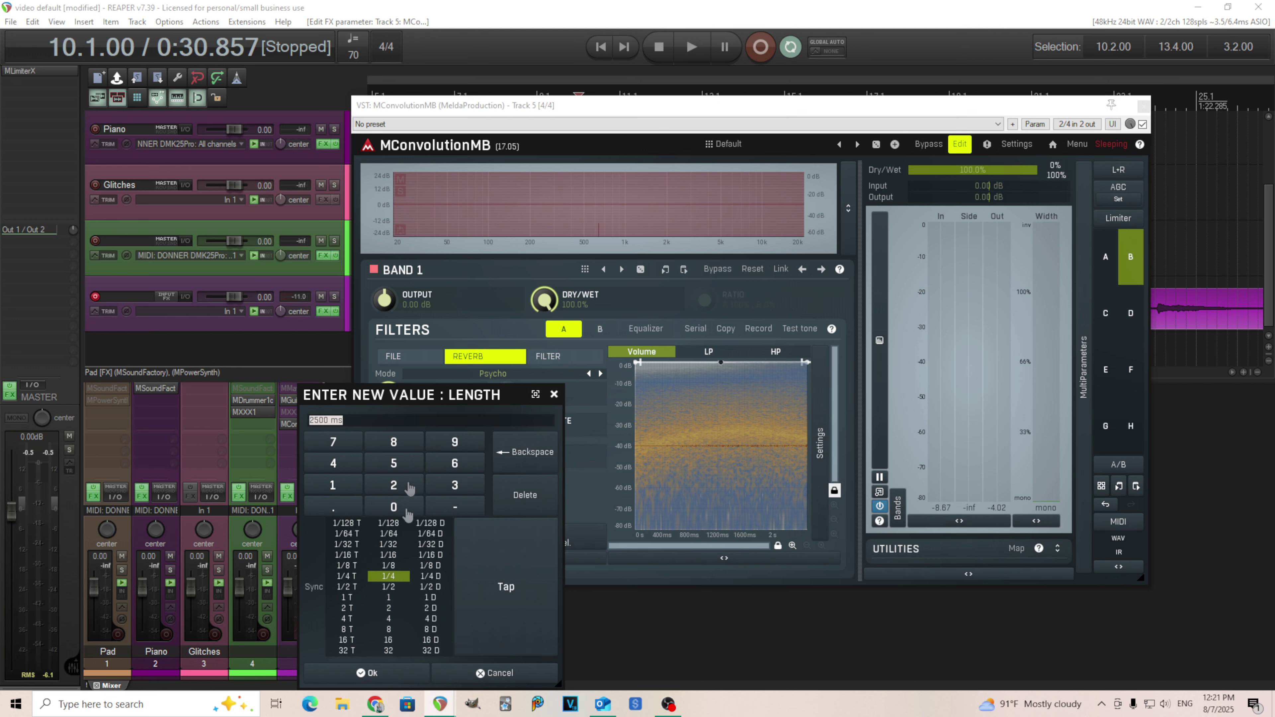
{"action": "left_click", "coordinate": [402, 588]}
{"action": "left_click", "coordinate": [399, 597]}
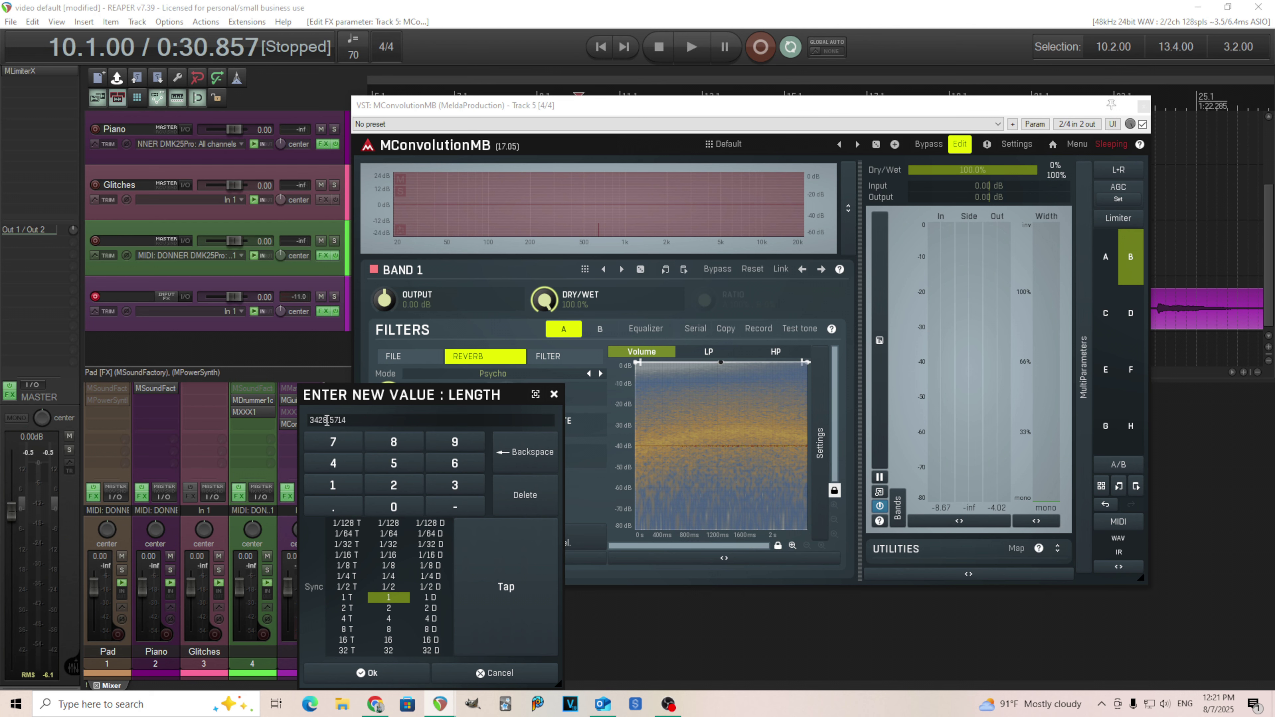
{"action": "left_click", "coordinate": [397, 672]}
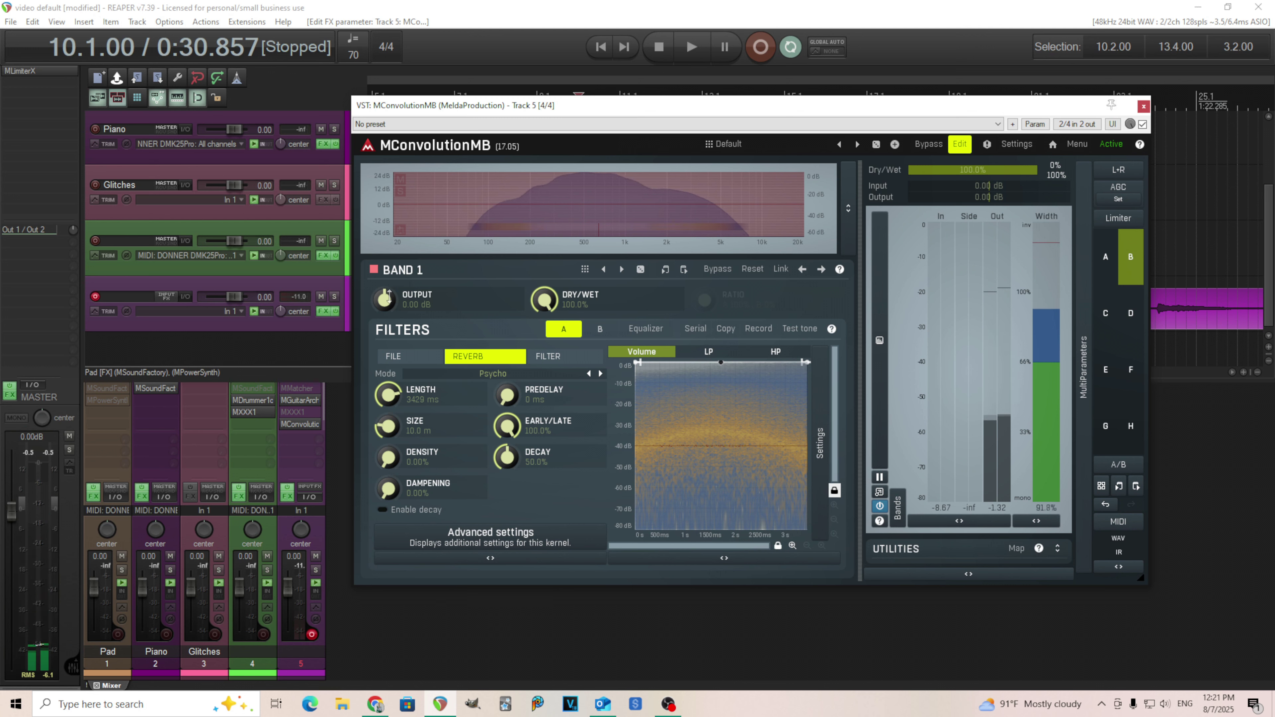
Lower Band 1's Output to -3.26 dB and compare the Labyrinth reverb mode with Psycho, ending on Psycho
{"action": "left_click_drag", "start_coordinate": [413, 308], "coordinate": [413, 316]}
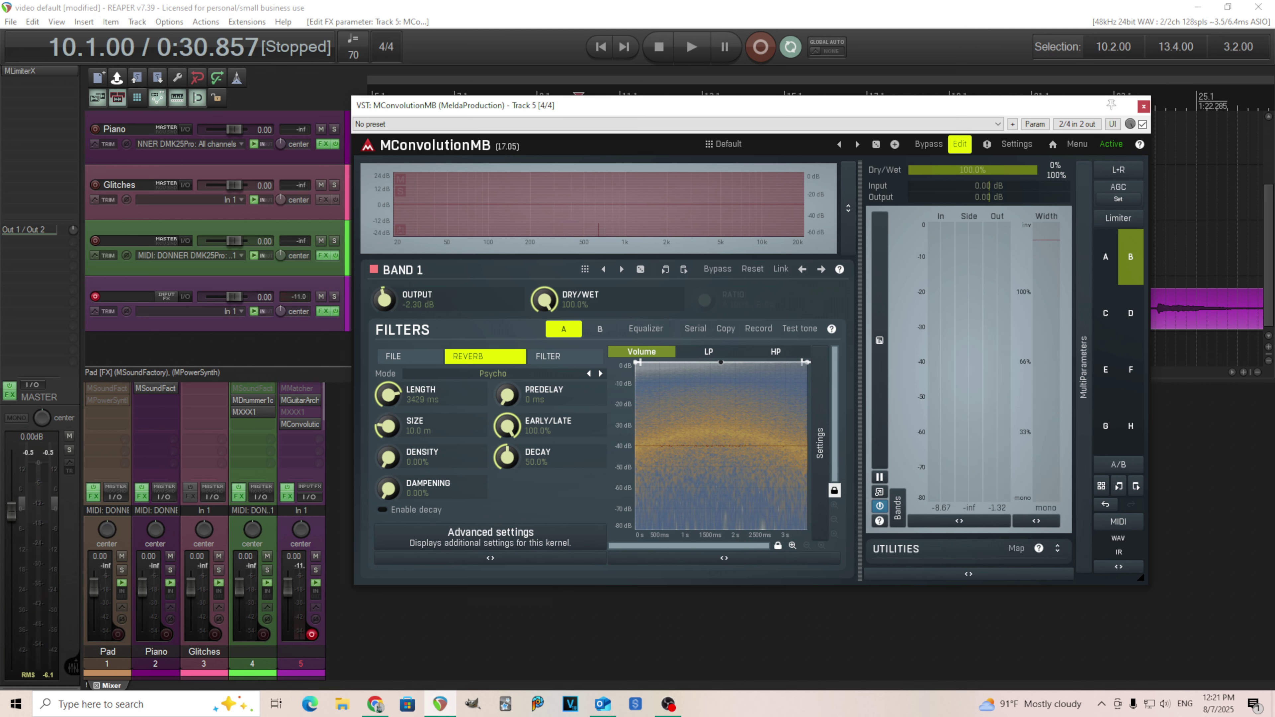
{"action": "left_click", "coordinate": [483, 377]}
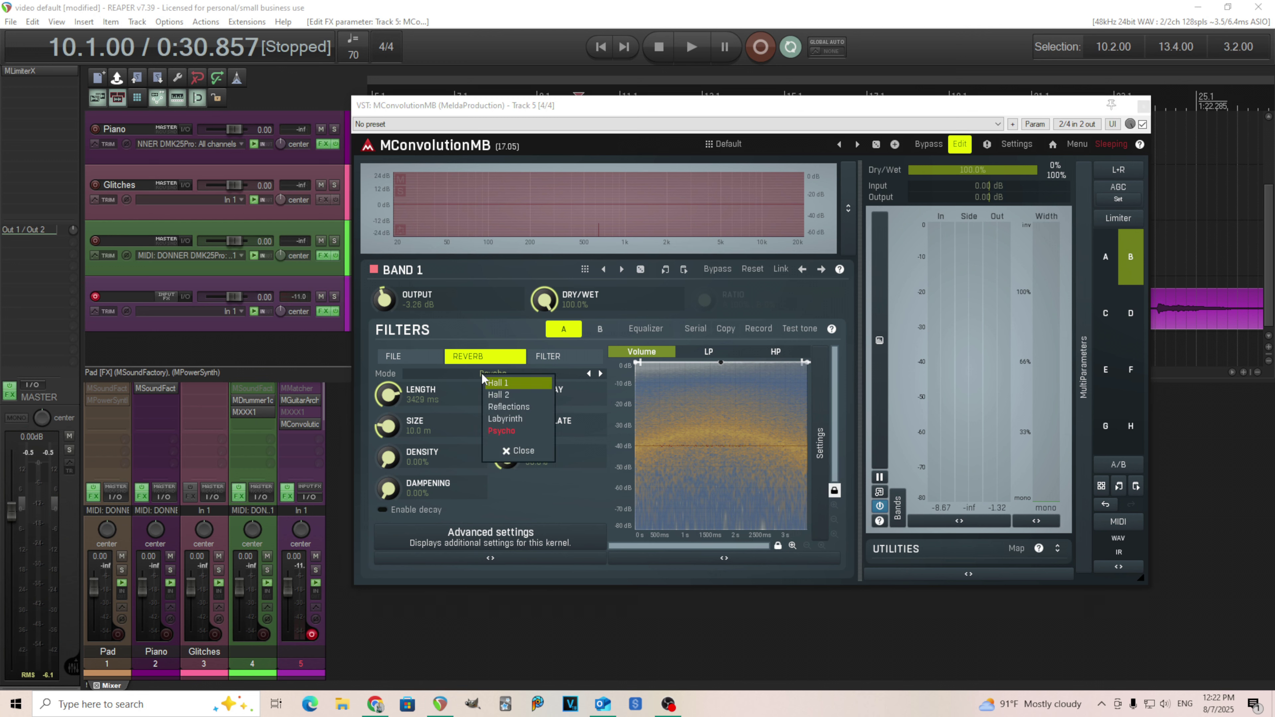
{"action": "left_click", "coordinate": [510, 427]}
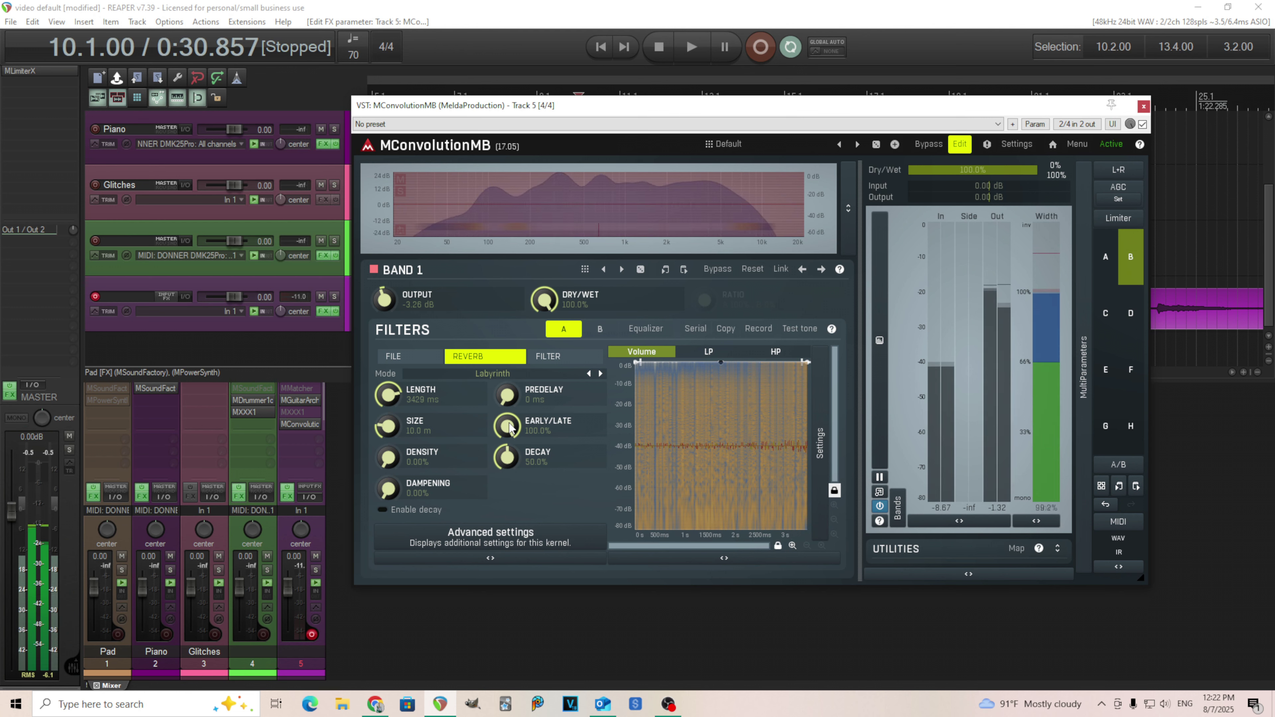
{"action": "left_click", "coordinate": [456, 372]}
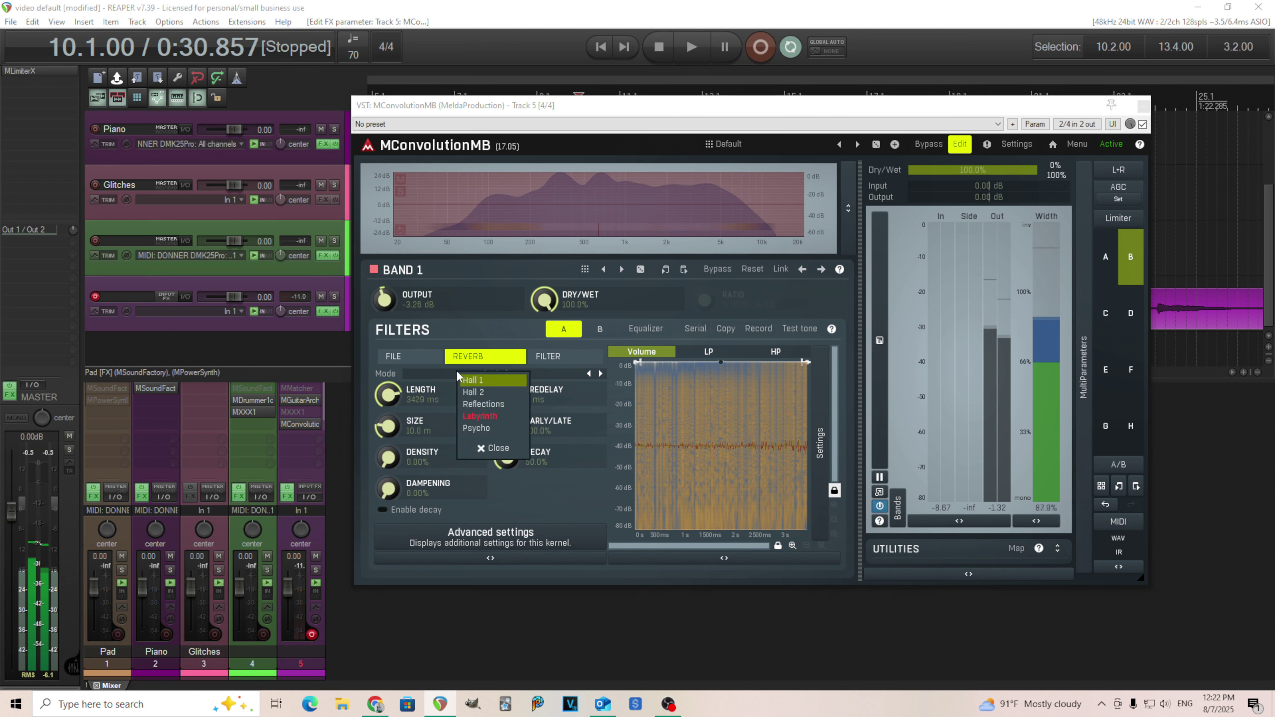
{"action": "left_click", "coordinate": [483, 428]}
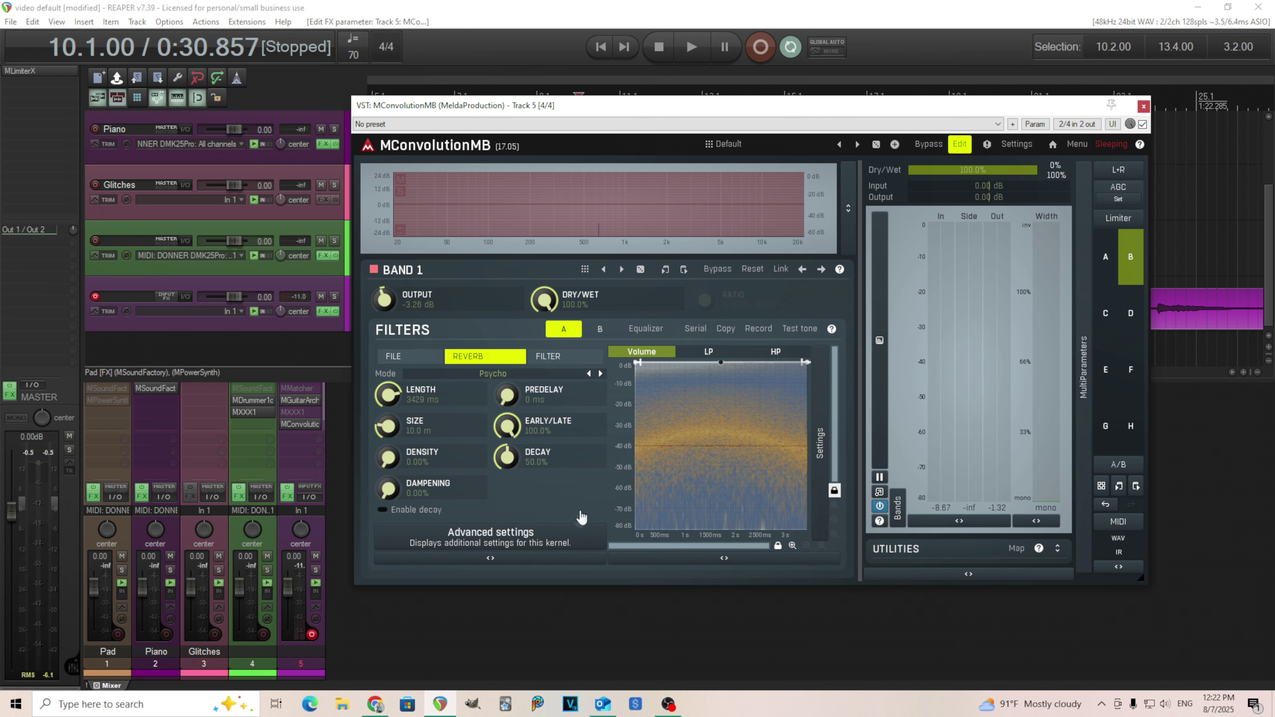
In the kernel's advanced settings, try a Modulation Depth of 52.4%, lower the Modulation Rate and Depth, and close the settings
{"action": "left_click", "coordinate": [564, 544]}
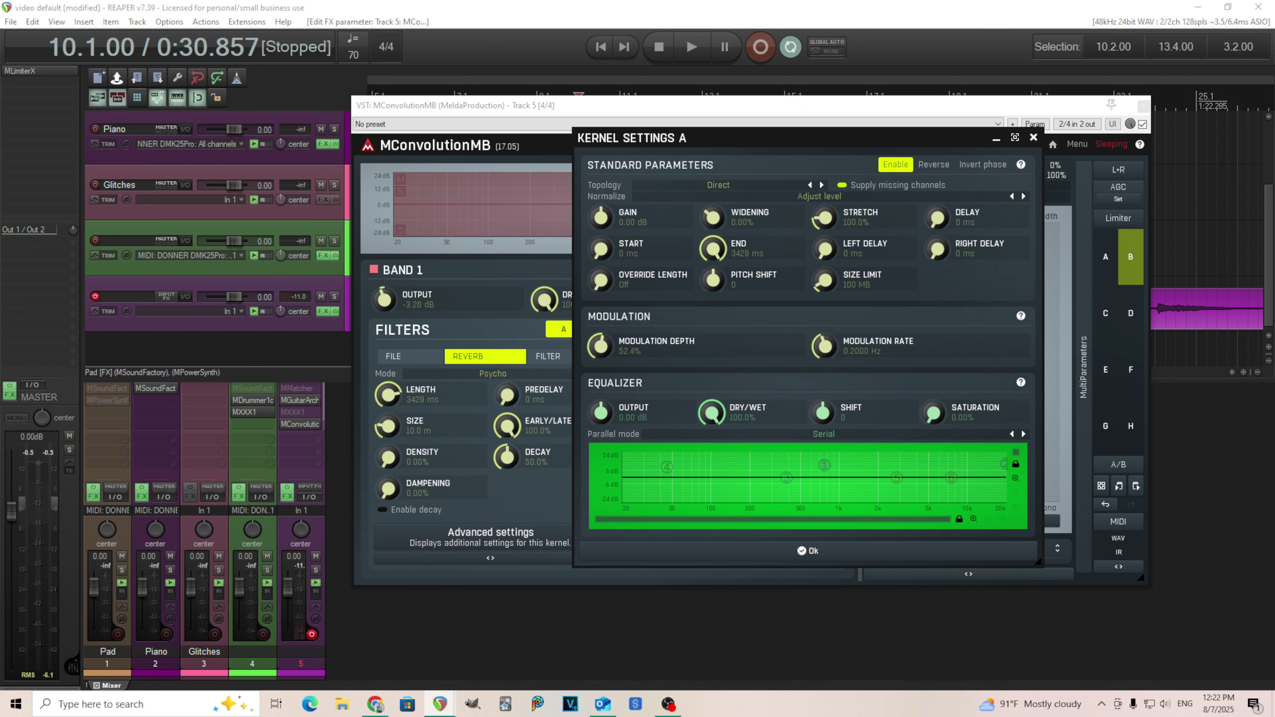
{"action": "left_click_drag", "start_coordinate": [600, 346], "coordinate": [600, 346]}
{"action": "left_click_drag", "start_coordinate": [812, 337], "coordinate": [812, 366]}
{"action": "left_click_drag", "start_coordinate": [620, 357], "coordinate": [620, 374]}
{"action": "left_click", "coordinate": [1033, 137]}
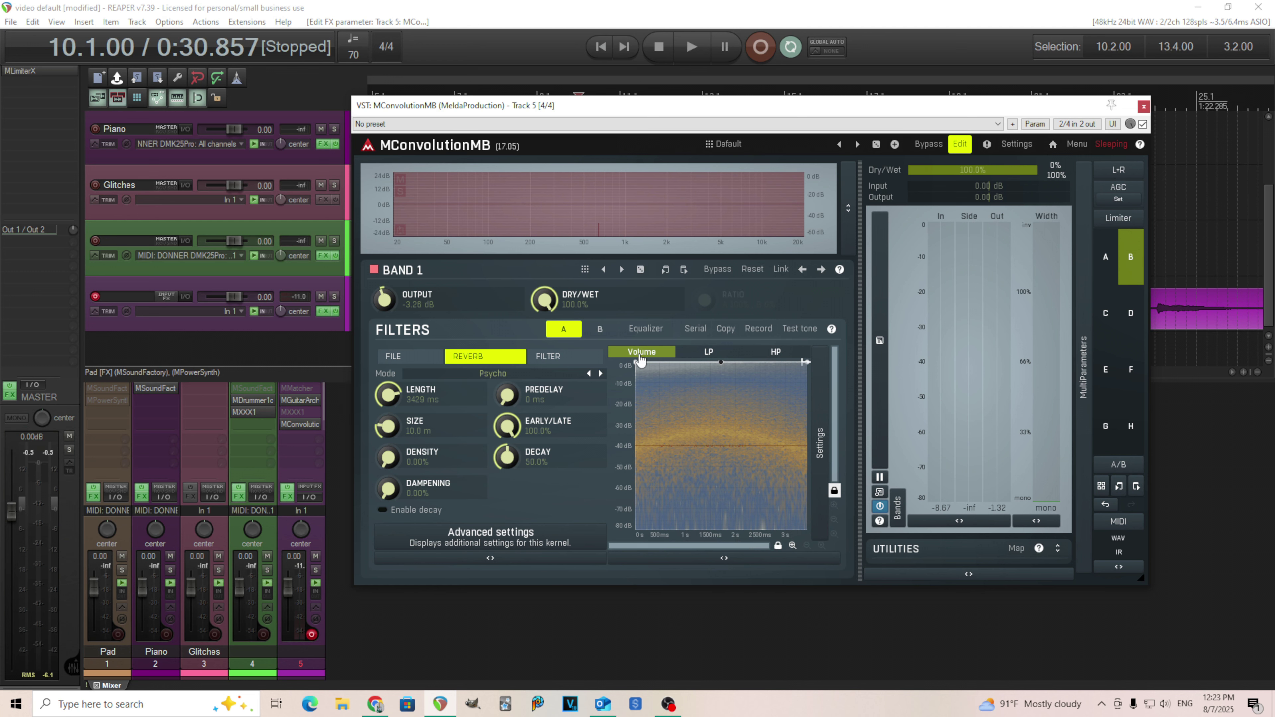
Try a fade-out by lowering the Volume envelope's end point to the minimum, and restore it to full level
{"action": "left_click_drag", "start_coordinate": [805, 362], "coordinate": [809, 525]}
{"action": "double_click", "coordinate": [807, 524]}
{"action": "left_click_drag", "start_coordinate": [804, 362], "coordinate": [767, 582]}
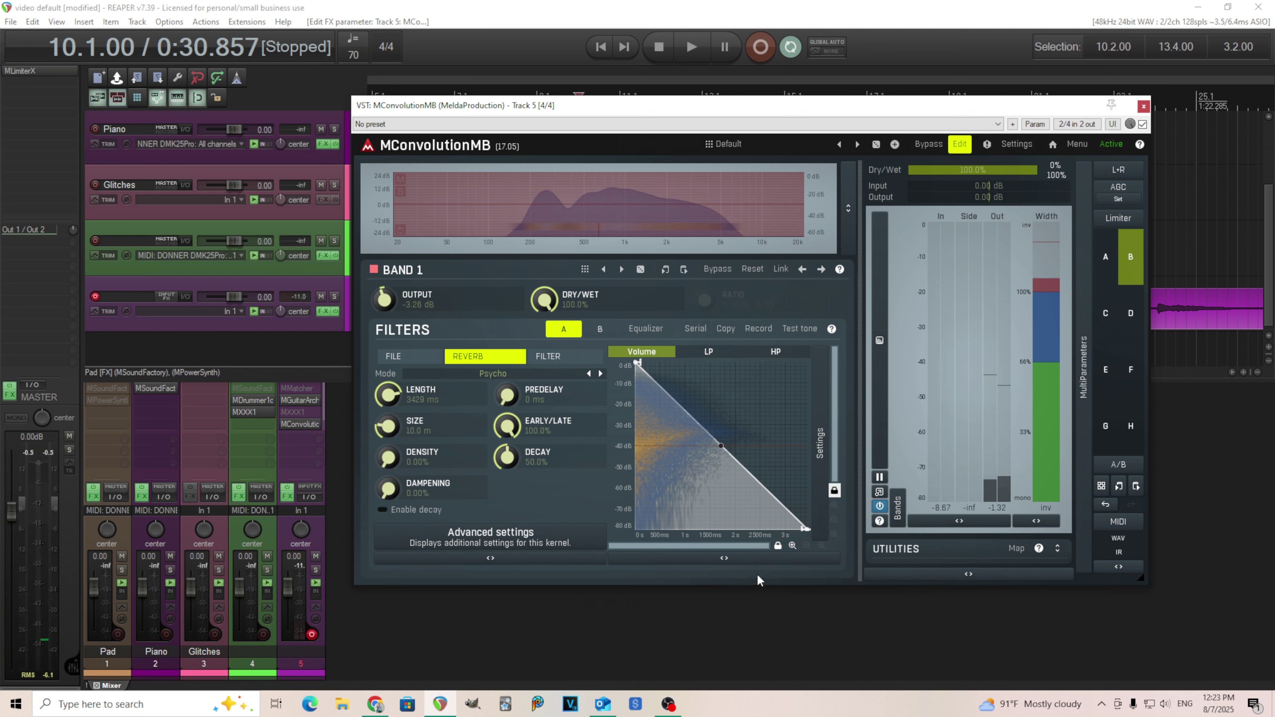
{"action": "left_click_drag", "start_coordinate": [806, 525], "coordinate": [825, 334]}
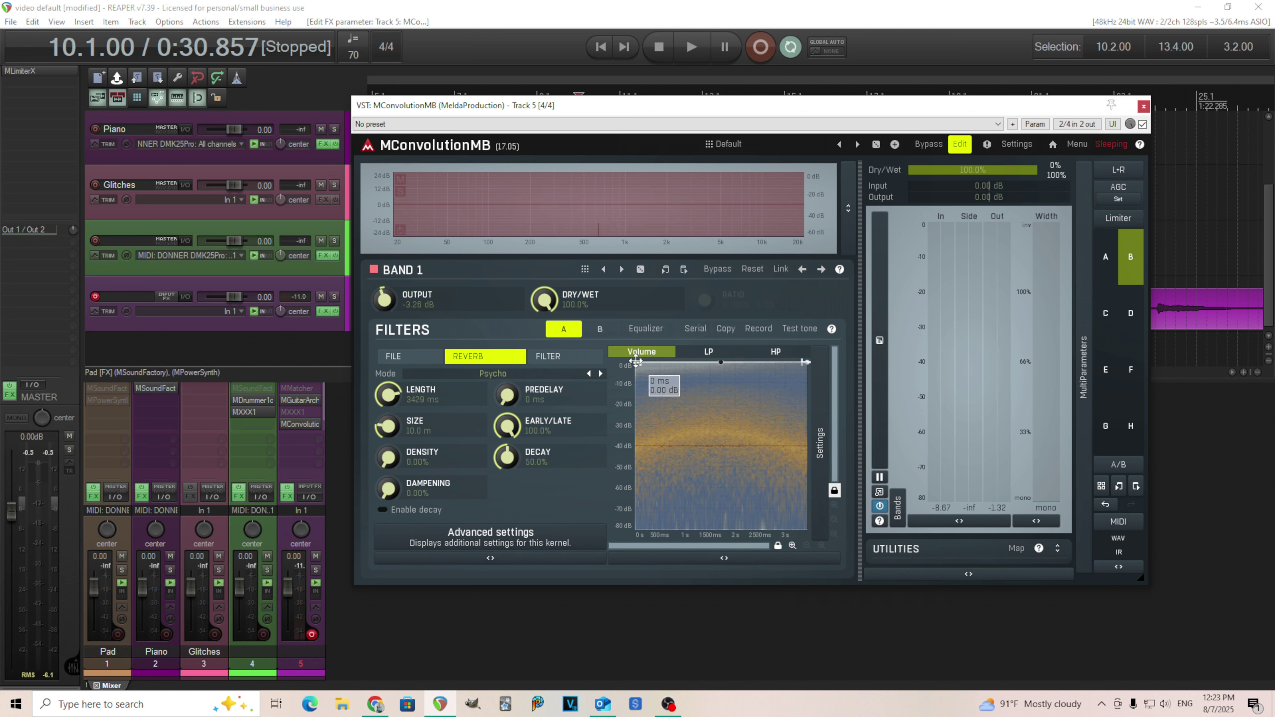
Try a fade-in by lowering the Volume envelope's start point to the minimum, and restore it to 0 dB
{"action": "left_click_drag", "start_coordinate": [636, 361], "coordinate": [618, 562]}
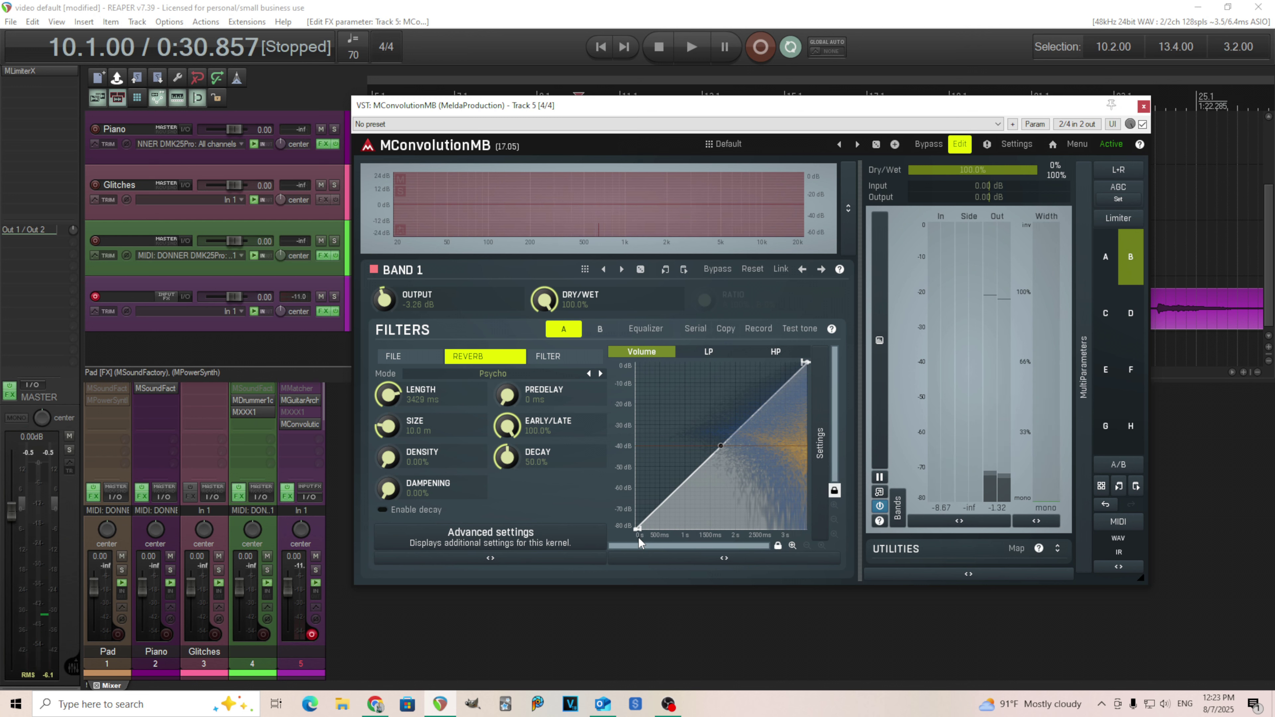
{"action": "mouse_move", "coordinate": [639, 528]}
{"action": "left_click_drag", "start_coordinate": [639, 527], "coordinate": [638, 363]}
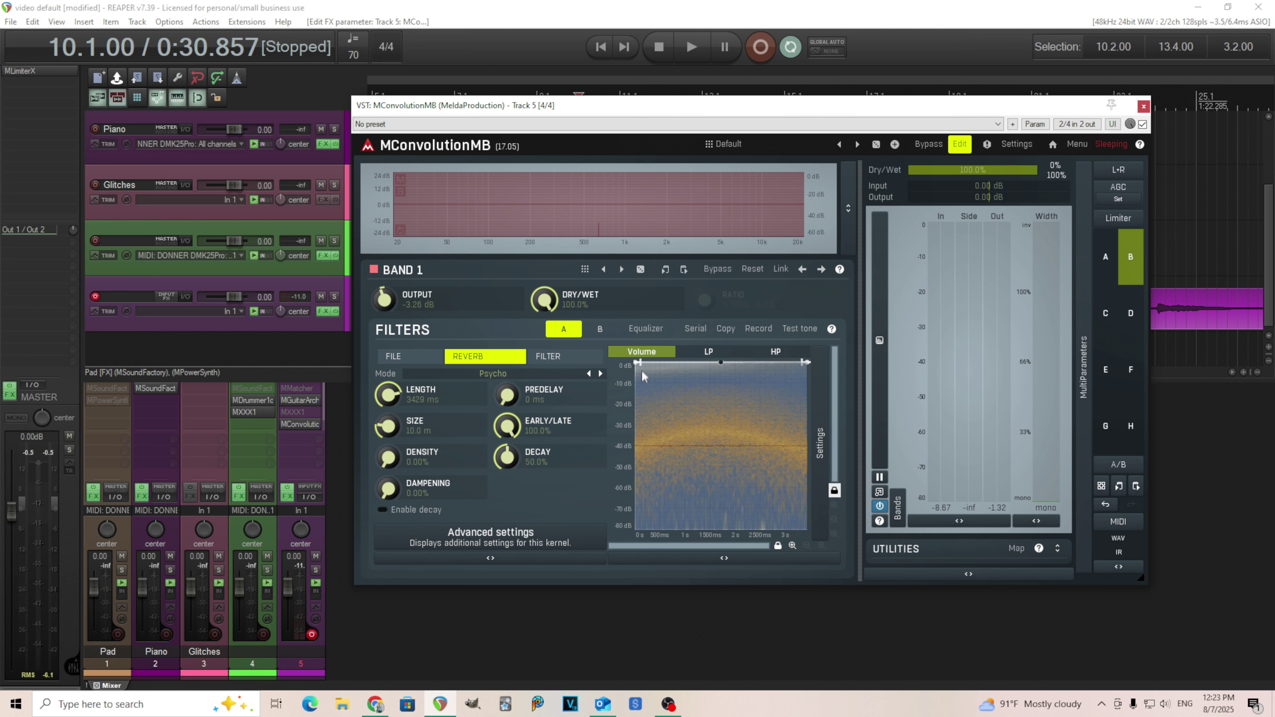
Add a point near the start of the Volume envelope and lower the envelope's start point to the minimum for a shorter fade-in
{"action": "mouse_move", "coordinate": [639, 362]}
{"action": "left_click", "coordinate": [679, 363]}
{"action": "mouse_move", "coordinate": [631, 360]}
{"action": "left_click_drag", "start_coordinate": [632, 362], "coordinate": [600, 583]}
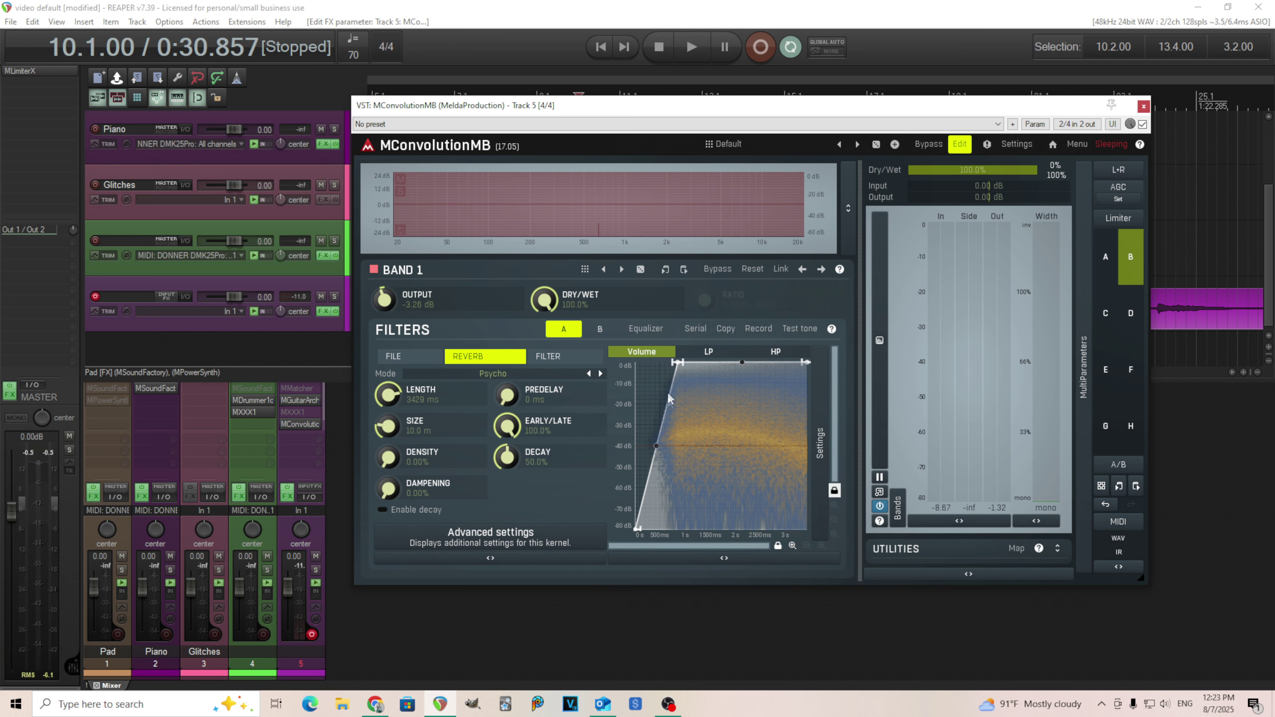
Try moving the added Volume envelope point to about 598 ms and 1337 ms, and delete it with the start point back at full level
{"action": "left_click_drag", "start_coordinate": [677, 365], "coordinate": [665, 365]}
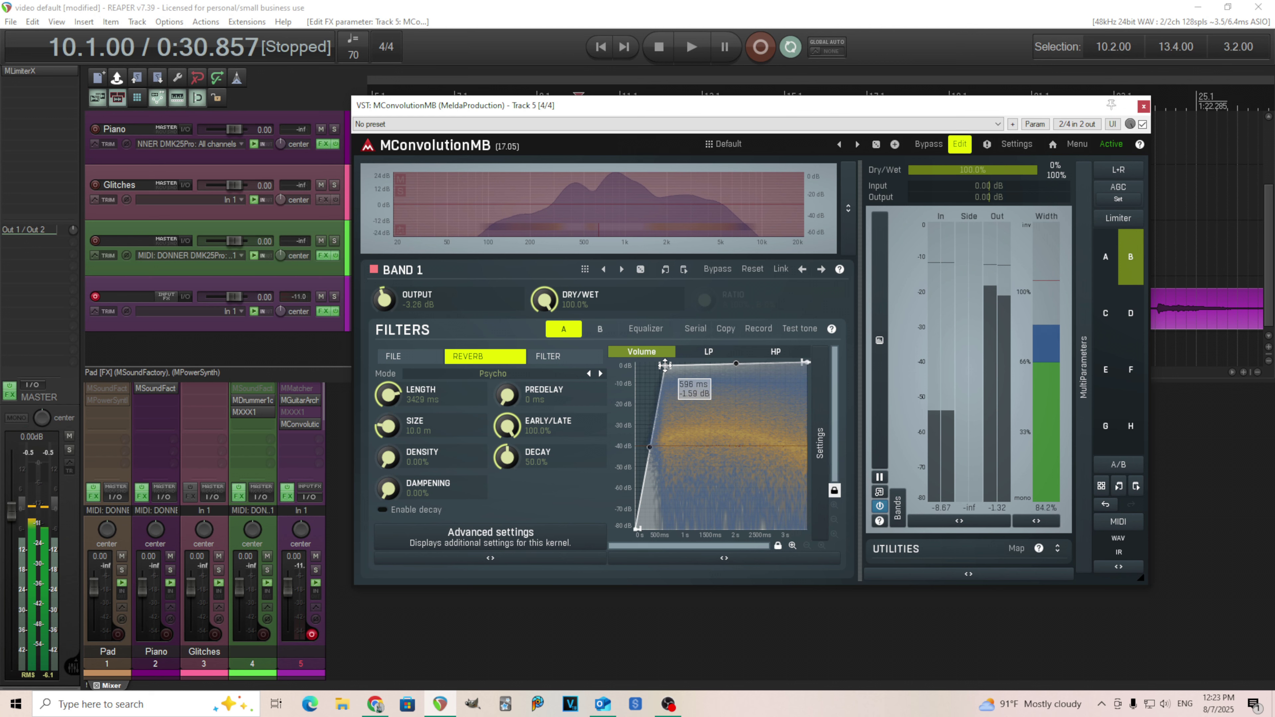
{"action": "left_click_drag", "start_coordinate": [665, 365], "coordinate": [702, 369]}
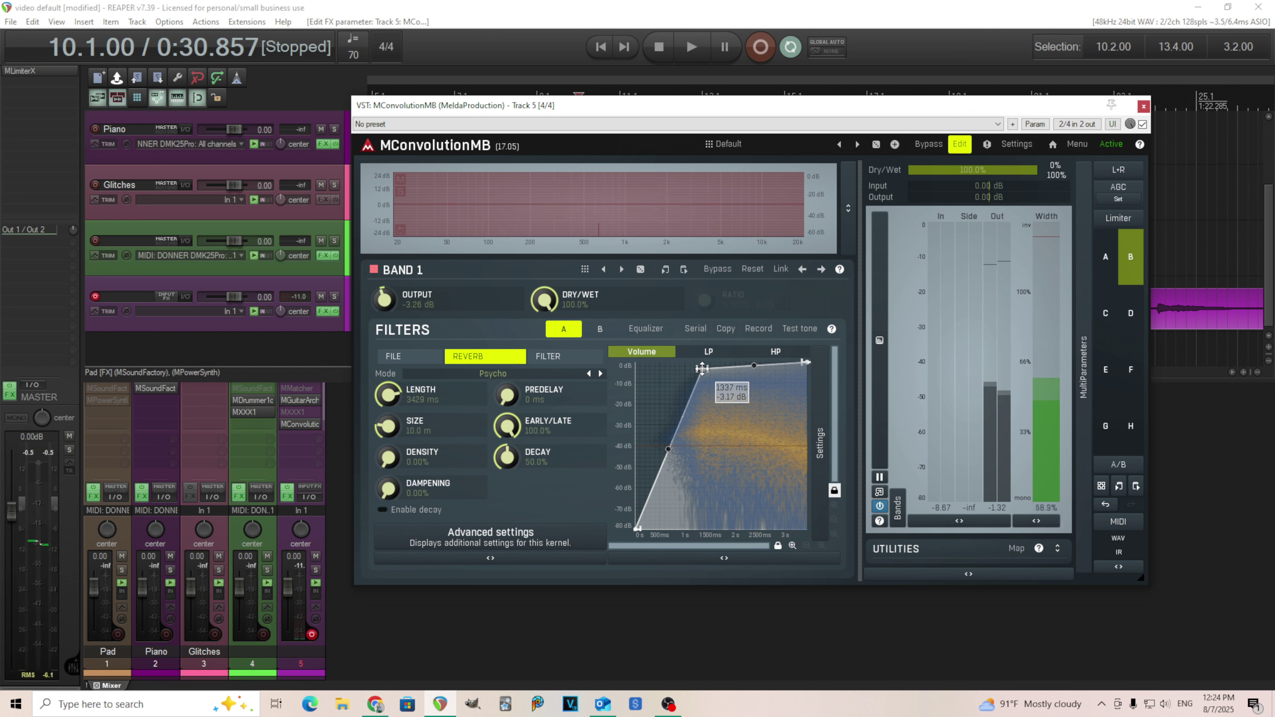
{"action": "left_click_drag", "start_coordinate": [702, 368], "coordinate": [705, 362]}
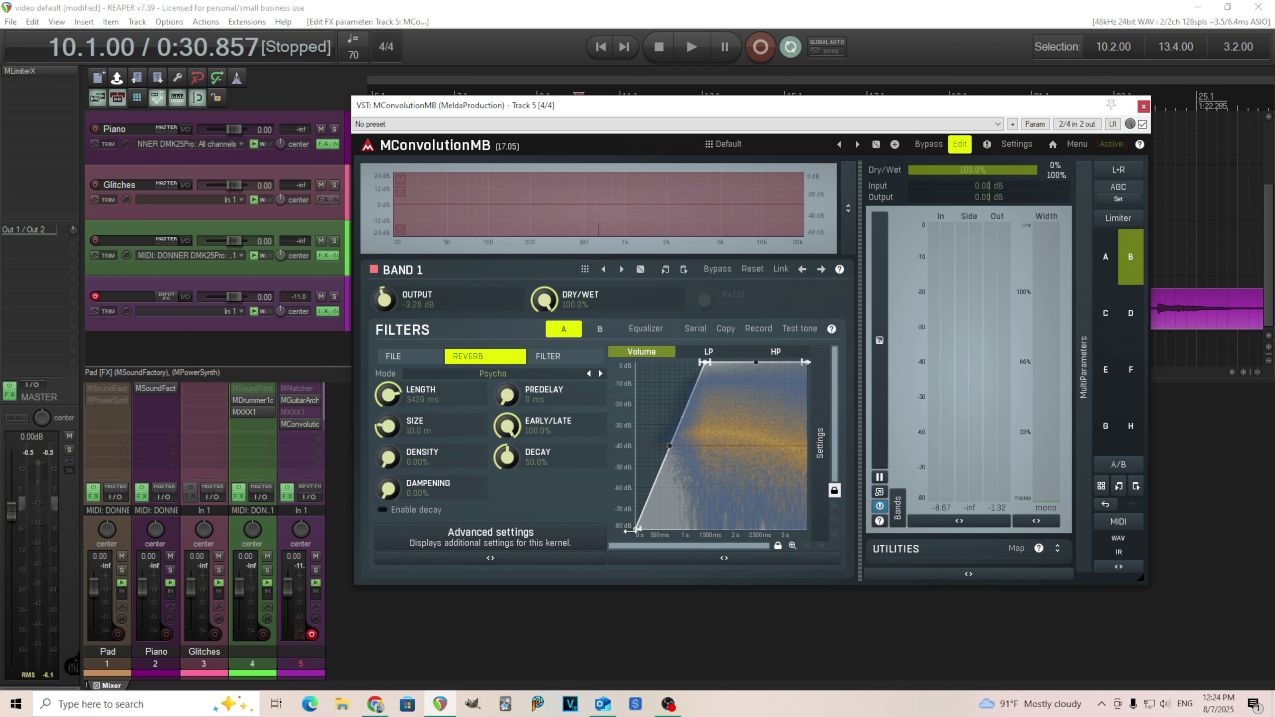
{"action": "left_click_drag", "start_coordinate": [634, 529], "coordinate": [648, 363]}
{"action": "double_click", "coordinate": [705, 361]}
In the Volume envelope's point properties, try the Sines curvature and return to Mode 1
{"action": "right_click", "coordinate": [702, 410]}
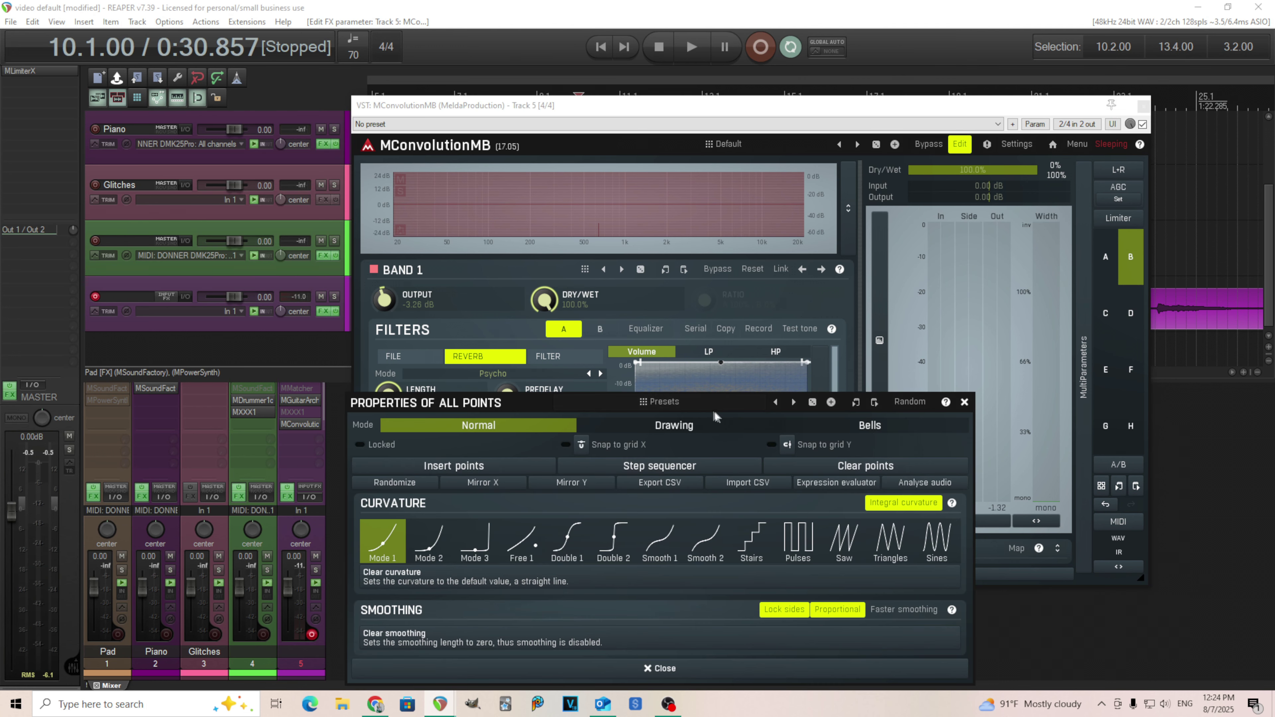
{"action": "left_click", "coordinate": [928, 554]}
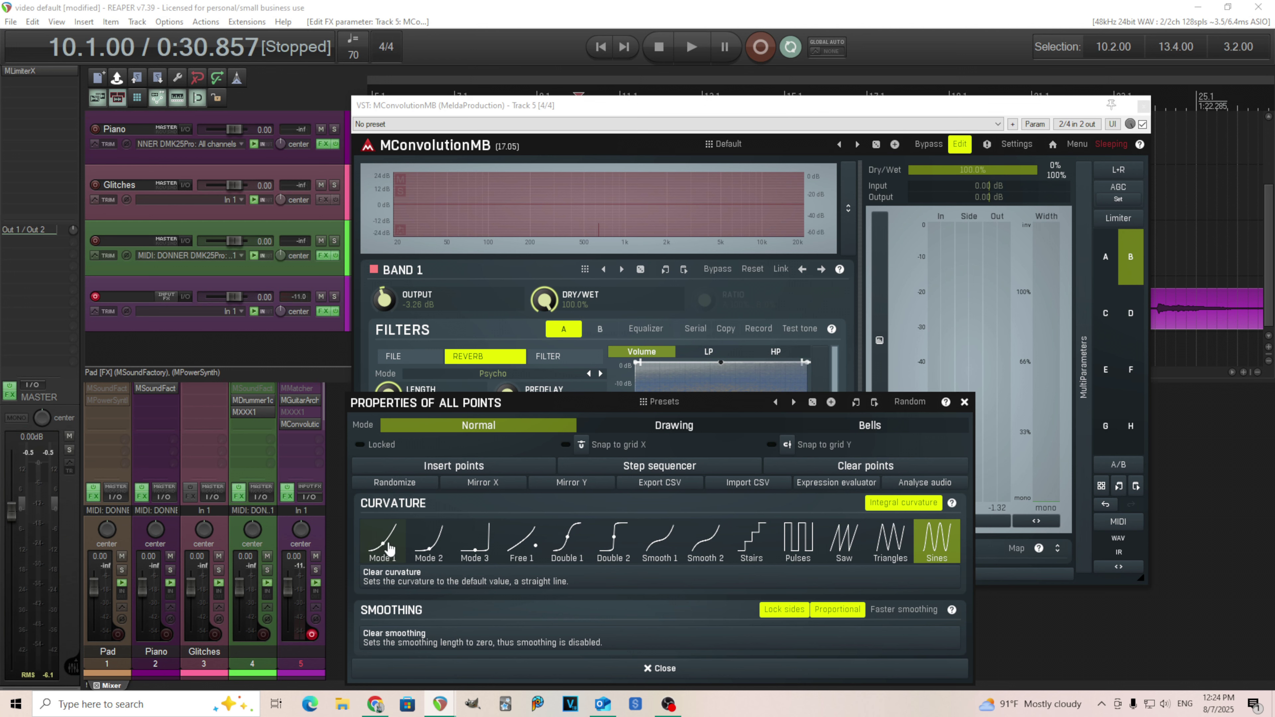
{"action": "left_click", "coordinate": [365, 557]}
{"action": "left_click", "coordinate": [964, 401]}
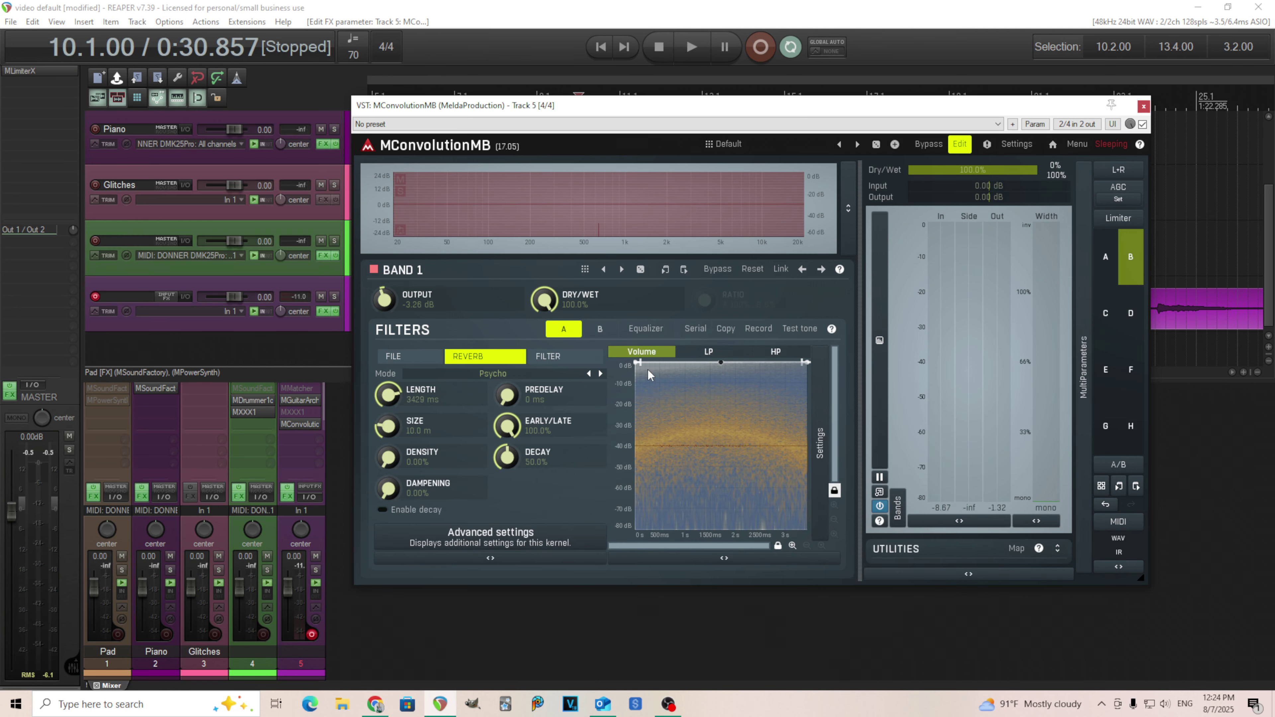
Lower the Volume envelope's start point to the minimum, try bending the fade-in curve, and restore the start to 0 dB
{"action": "left_click_drag", "start_coordinate": [638, 363], "coordinate": [584, 542]}
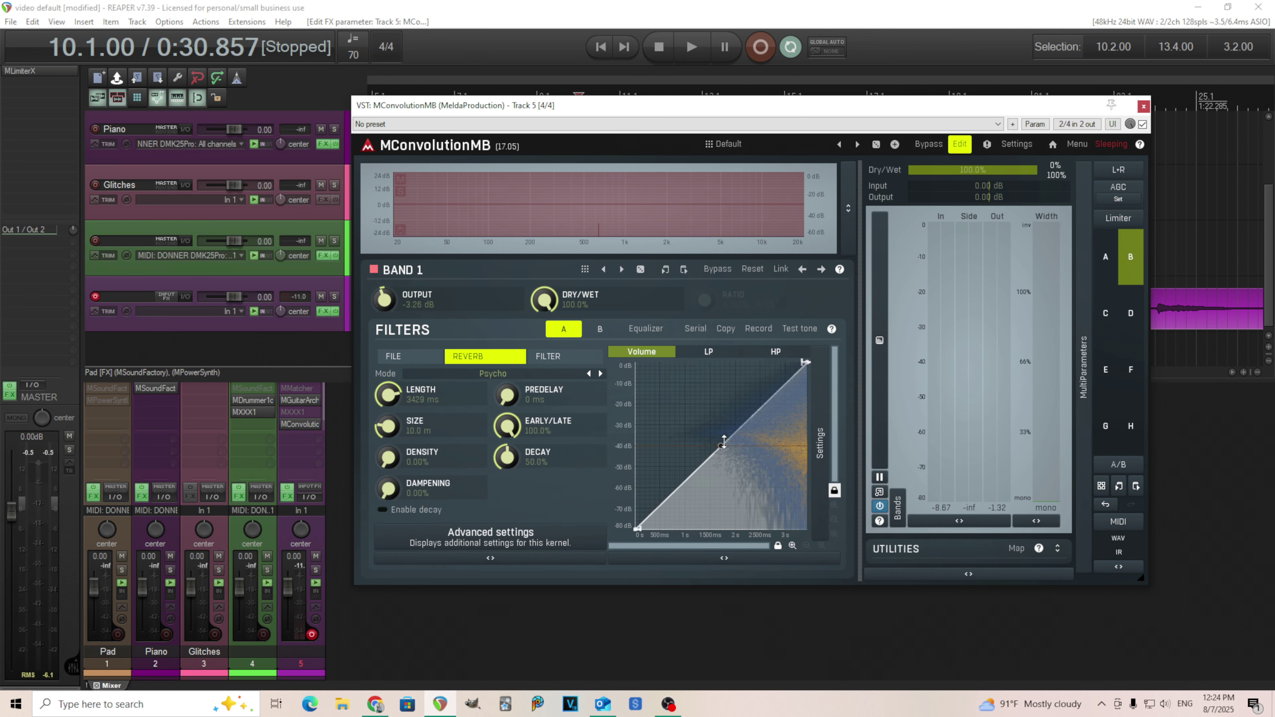
{"action": "left_click_drag", "start_coordinate": [721, 450], "coordinate": [677, 447]}
{"action": "left_click_drag", "start_coordinate": [635, 528], "coordinate": [597, 190]}
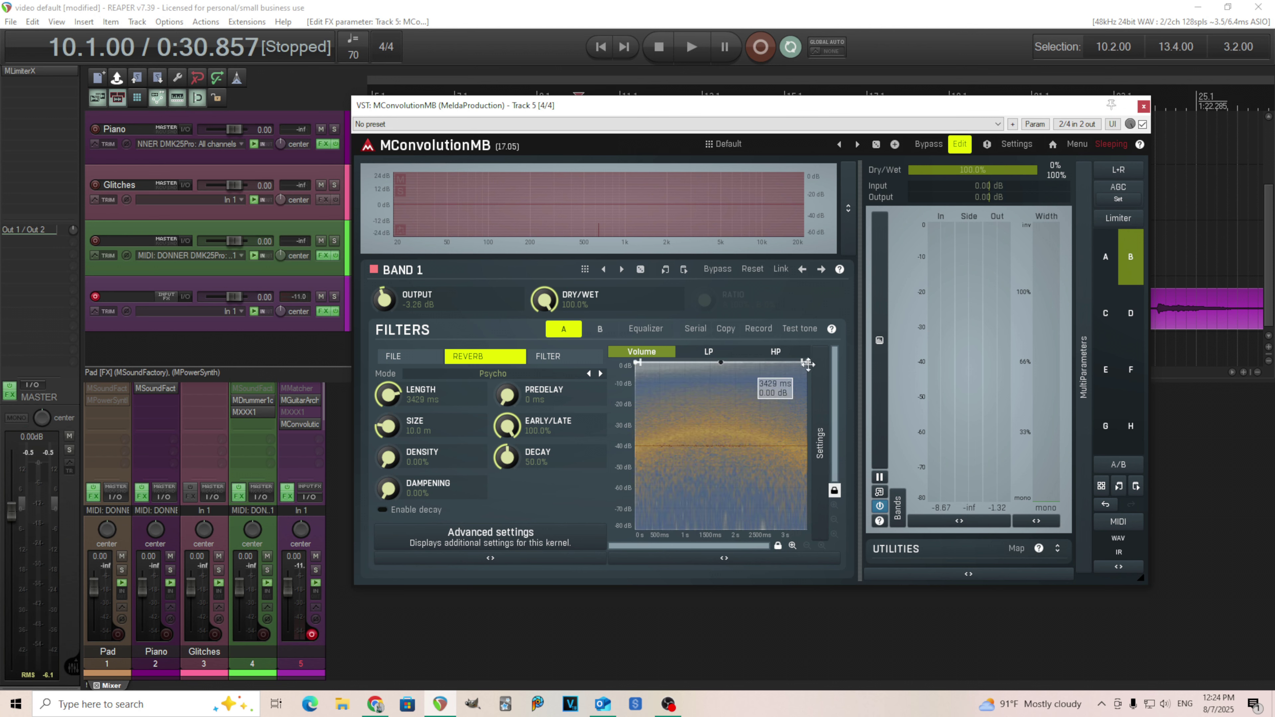
Lower the Volume envelope's end point to the minimum, try bending the fade-out, and set the curvature to Sines
{"action": "left_click_drag", "start_coordinate": [806, 362], "coordinate": [809, 645]}
{"action": "left_click_drag", "start_coordinate": [721, 447], "coordinate": [749, 383]}
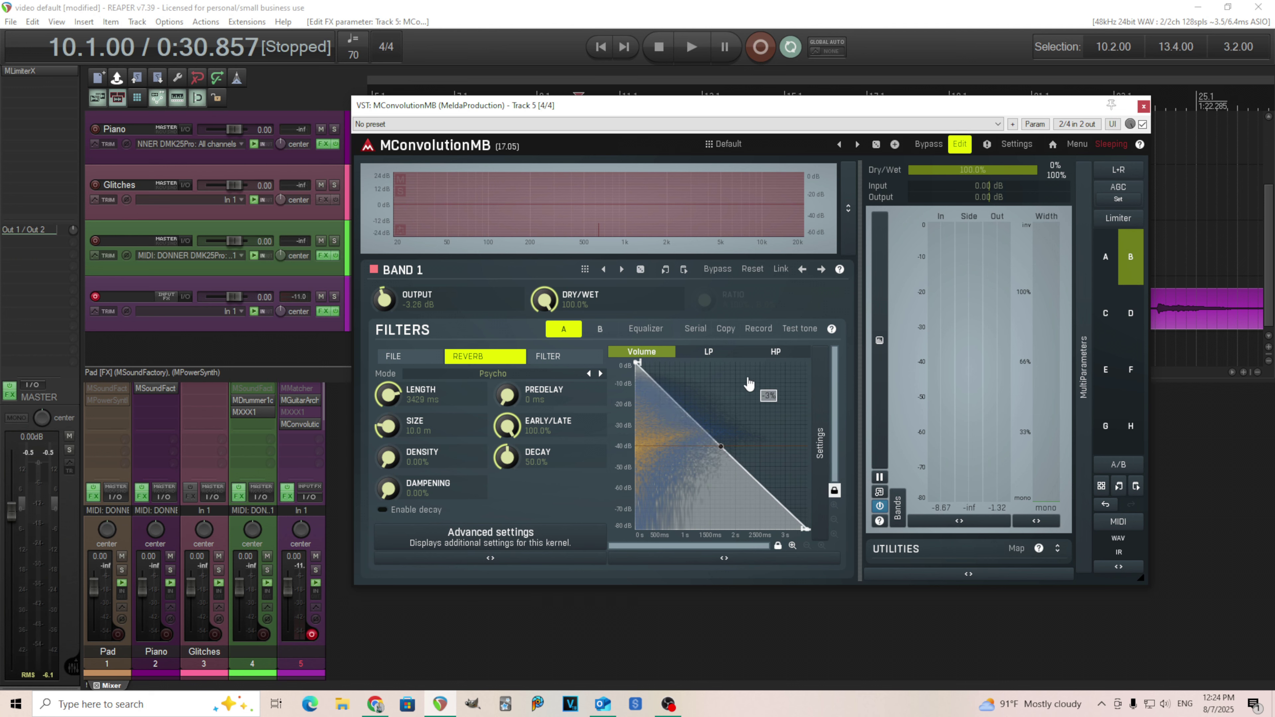
{"action": "right_click", "coordinate": [738, 412]}
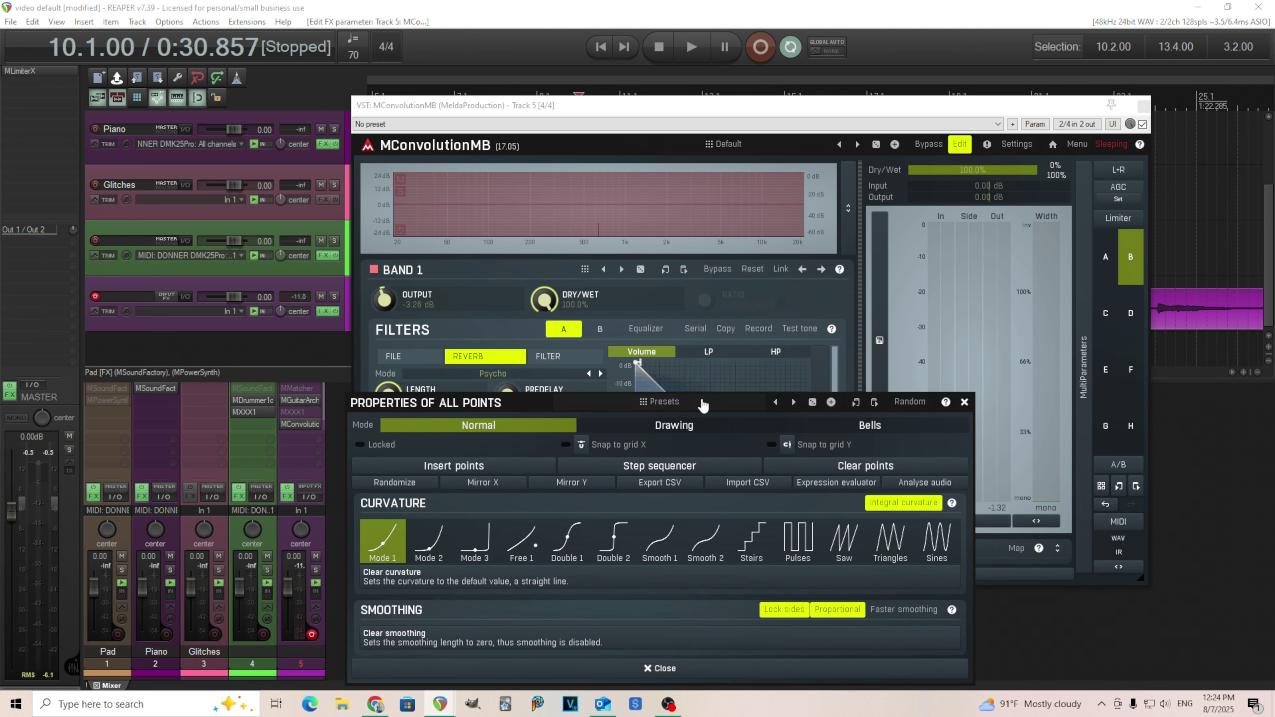
{"action": "left_click", "coordinate": [930, 545]}
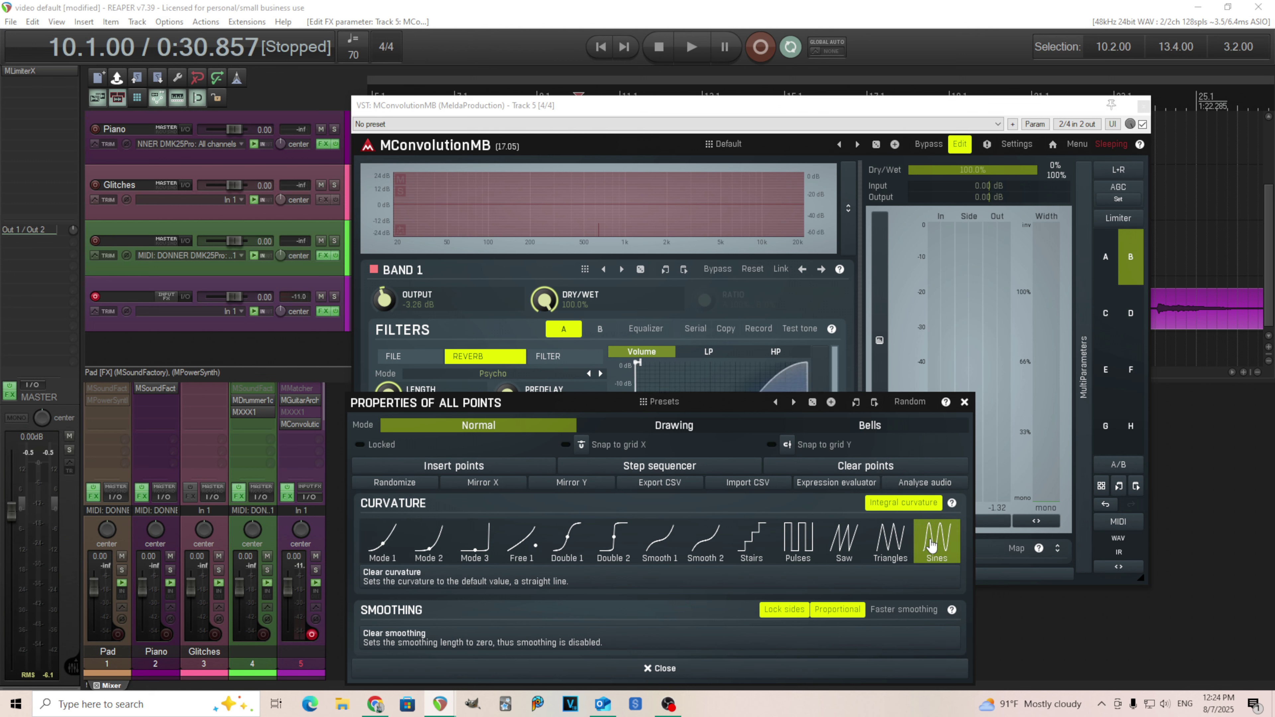
{"action": "left_click", "coordinate": [965, 403]}
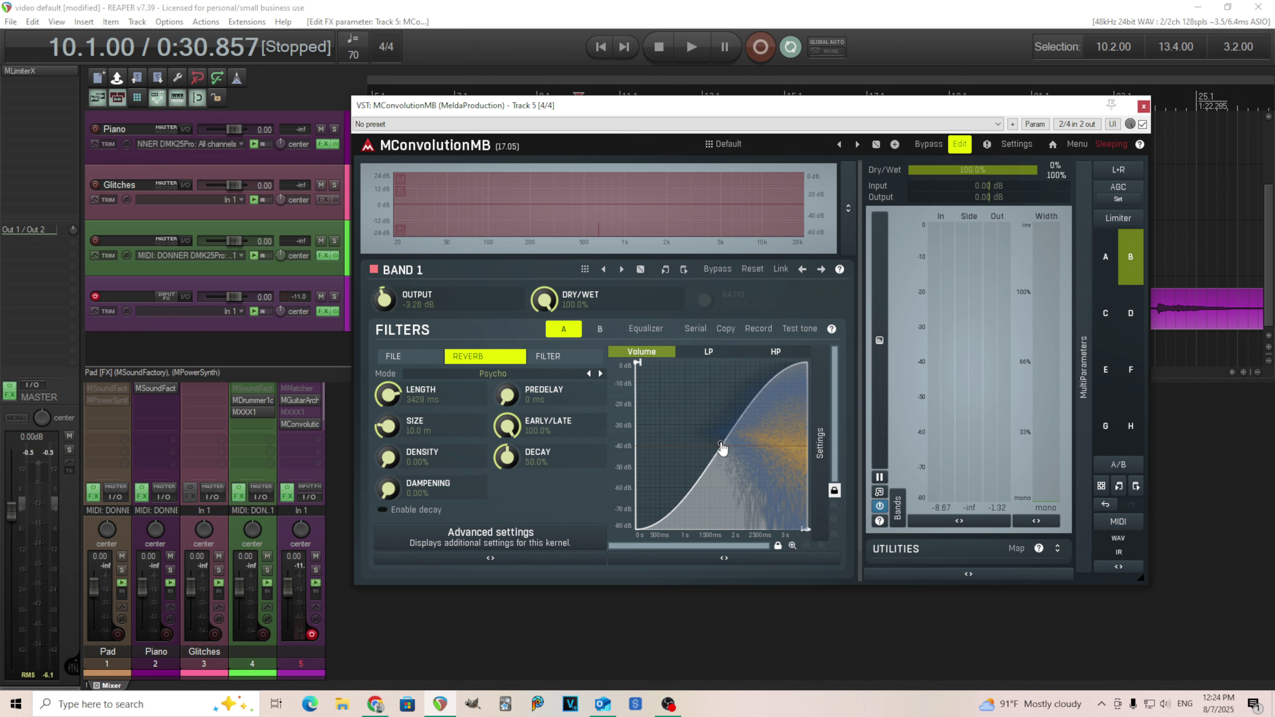
Try different numbers of sine waves in the Volume envelope, including 5 and 12 waves
{"action": "left_click_drag", "start_coordinate": [722, 438], "coordinate": [721, 426]}
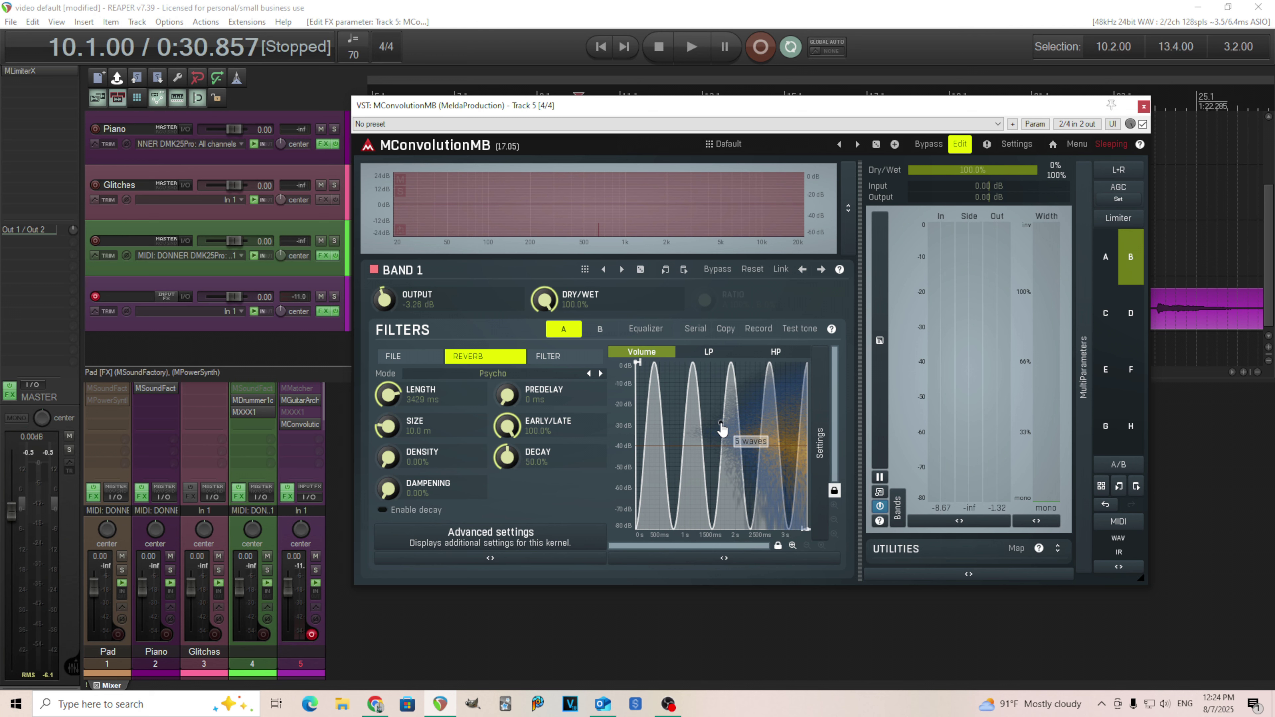
{"action": "left_click_drag", "start_coordinate": [721, 429], "coordinate": [723, 431]}
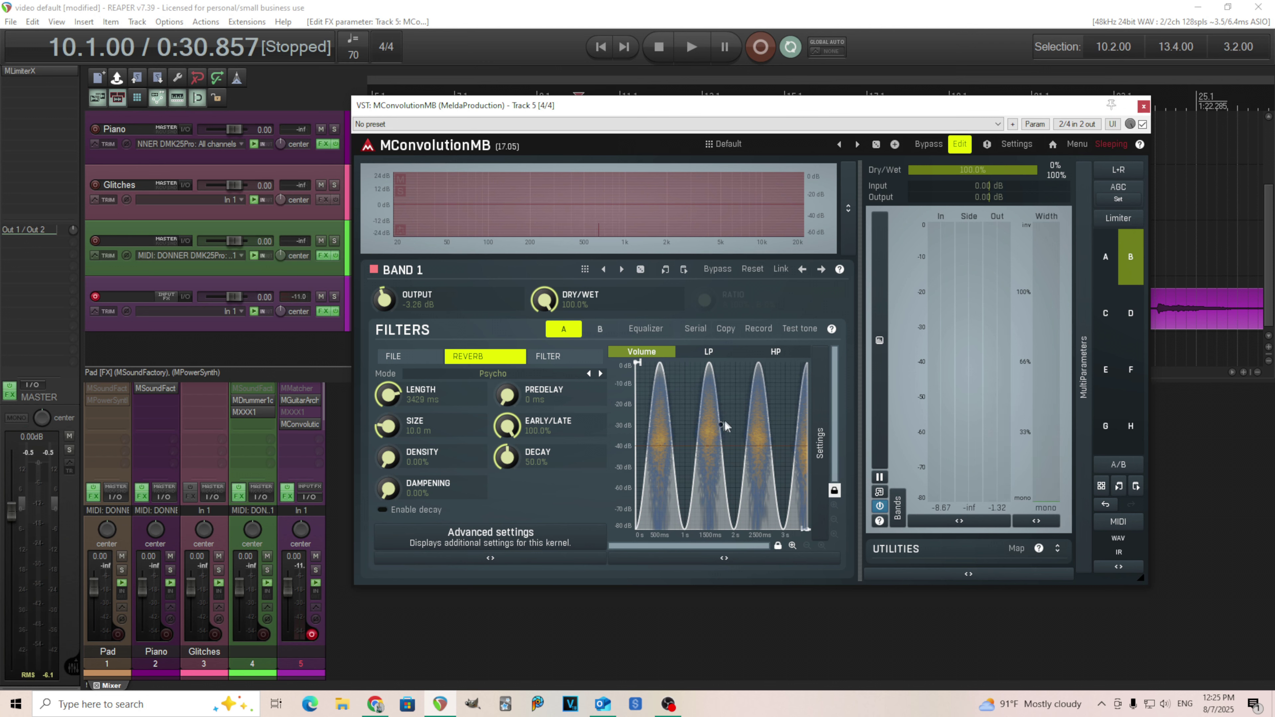
{"action": "left_click_drag", "start_coordinate": [721, 429], "coordinate": [717, 420]}
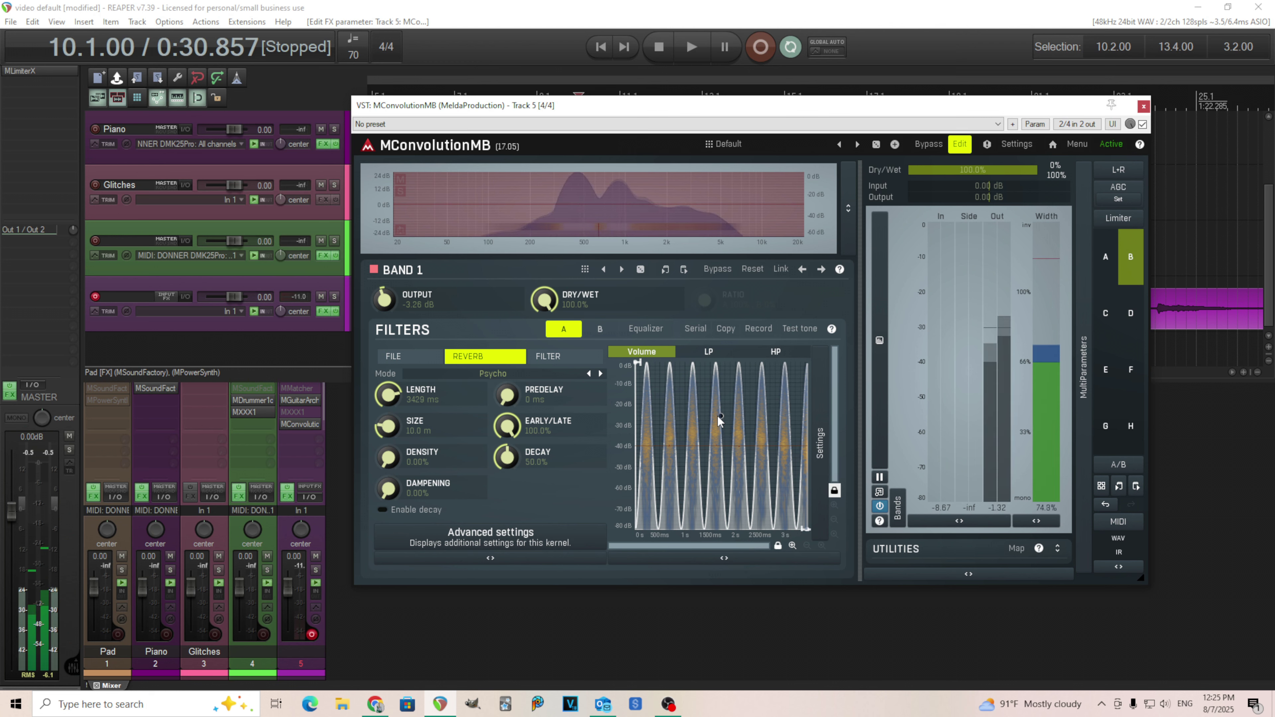
{"action": "left_click_drag", "start_coordinate": [717, 415], "coordinate": [721, 411]}
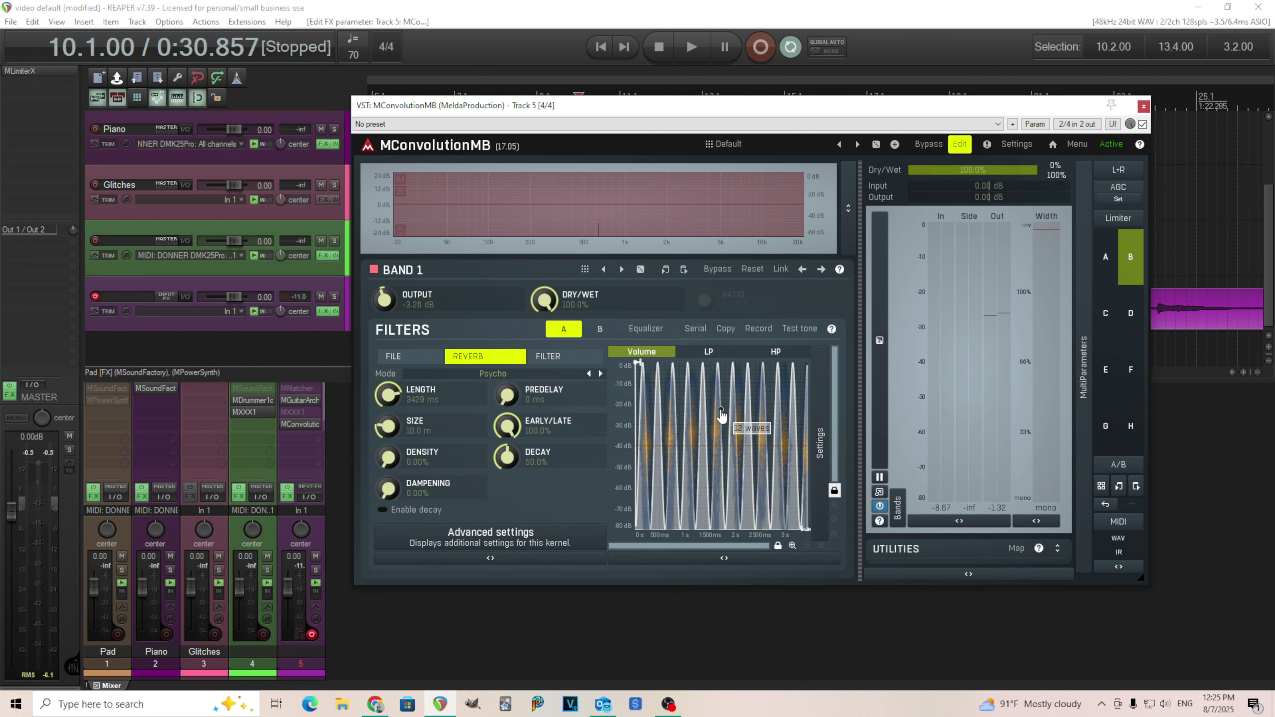
{"action": "scroll", "coordinate": [722, 415], "scroll_direction": "up", "scroll_amount": 1}
{"action": "scroll", "coordinate": [721, 415], "scroll_direction": "up", "scroll_amount": 2}
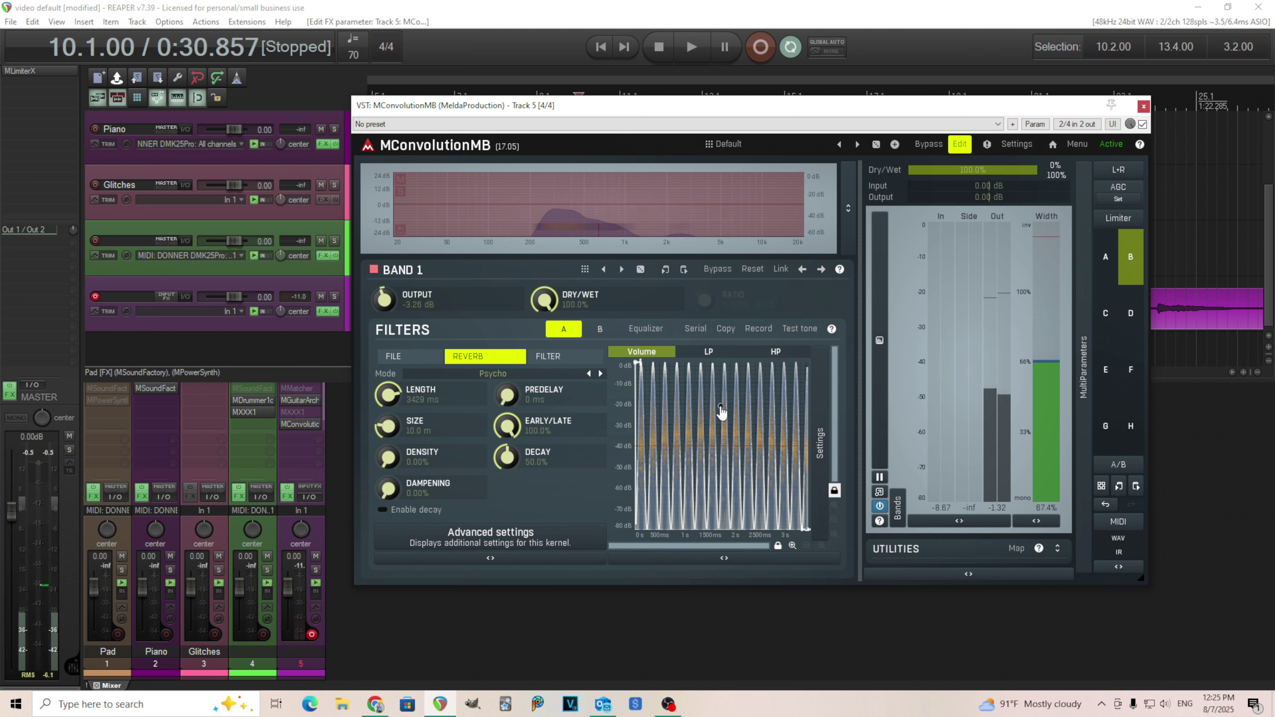
Check the Volume envelope's point properties and undo the sine-wave shaping to return to a flat envelope
{"action": "right_click", "coordinate": [725, 442]}
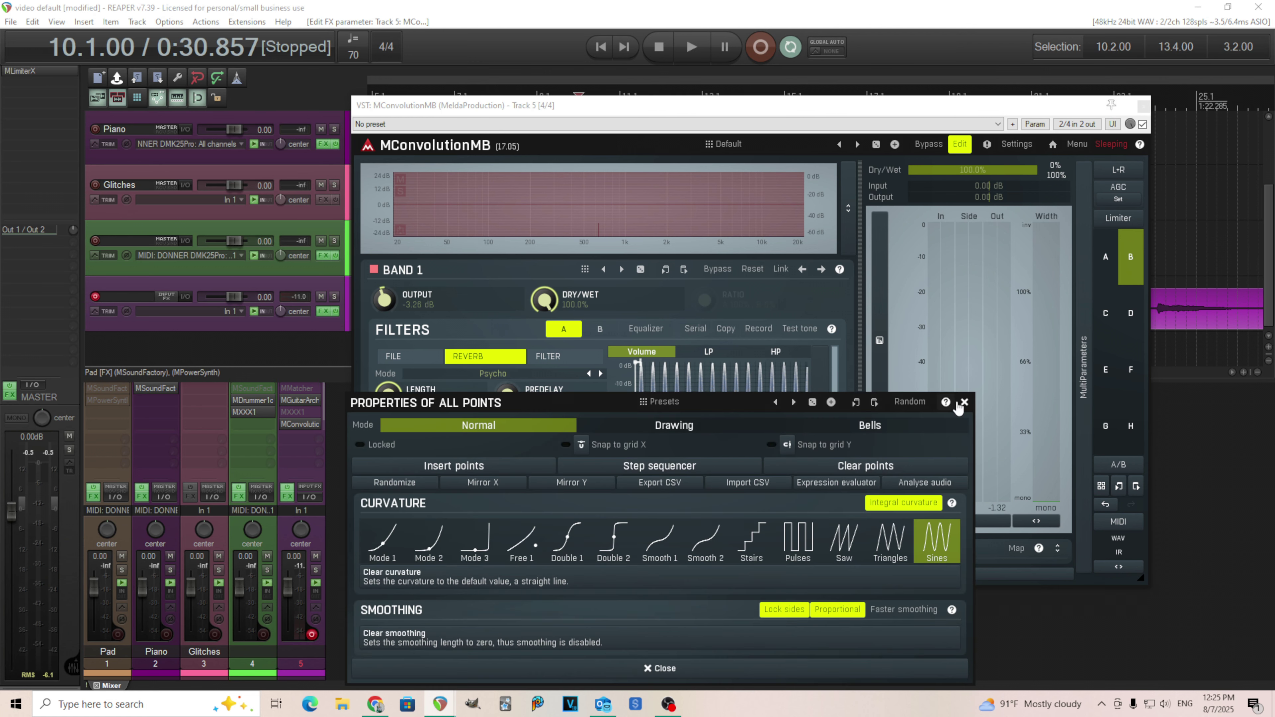
{"action": "left_click", "coordinate": [964, 403]}
{"action": "key", "text": "ctrl+z"}
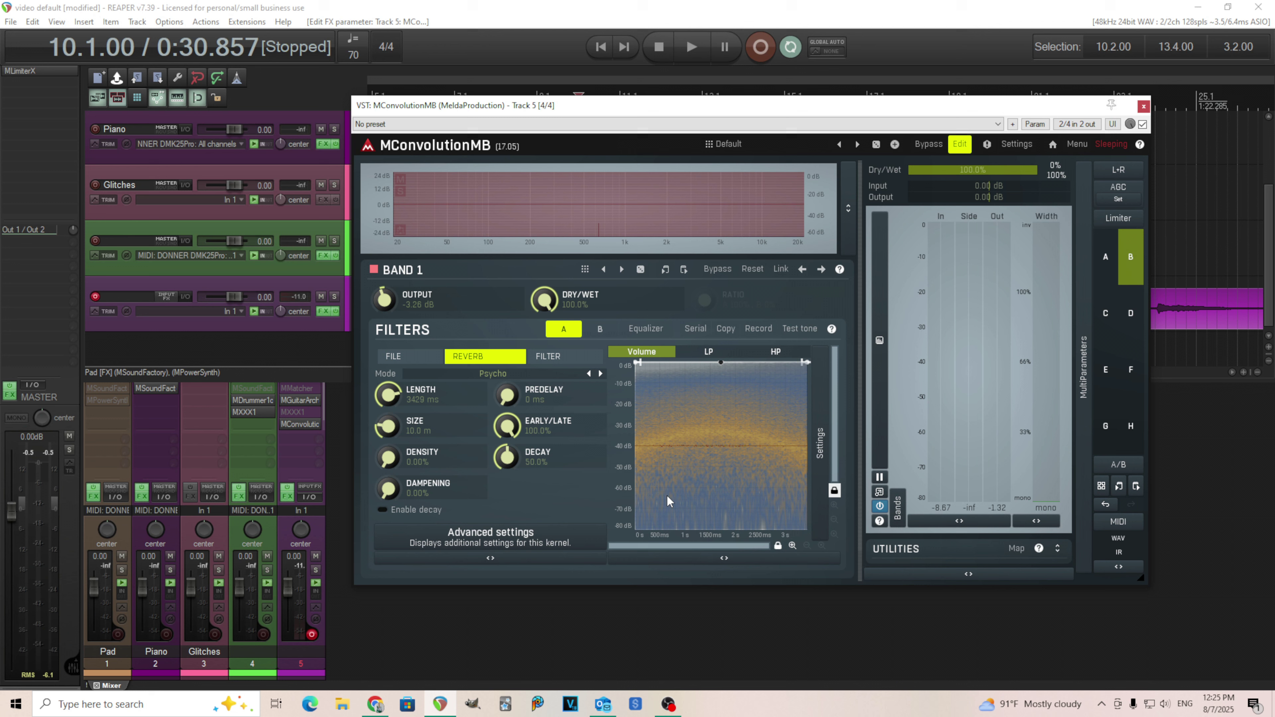
Lower the LP envelope's start point to the minimum and raise it to the middle of the frequency range
{"action": "left_click", "coordinate": [711, 352]}
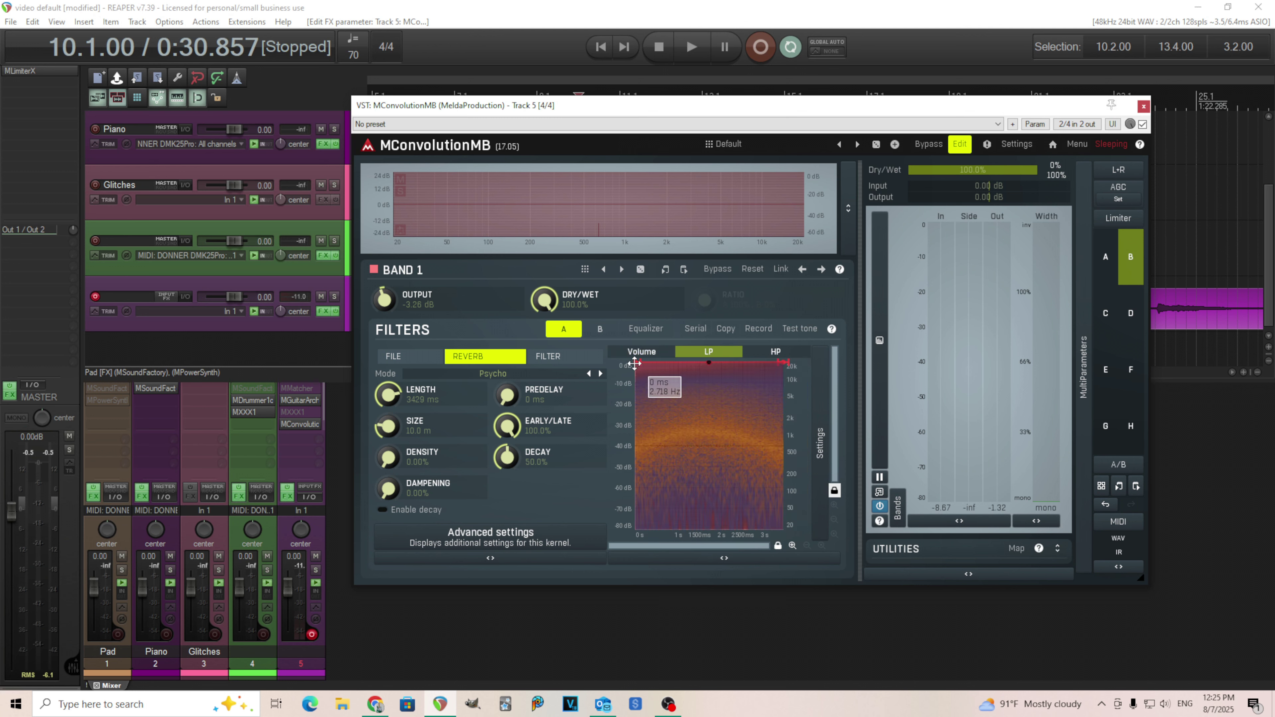
{"action": "left_click_drag", "start_coordinate": [632, 365], "coordinate": [609, 555]}
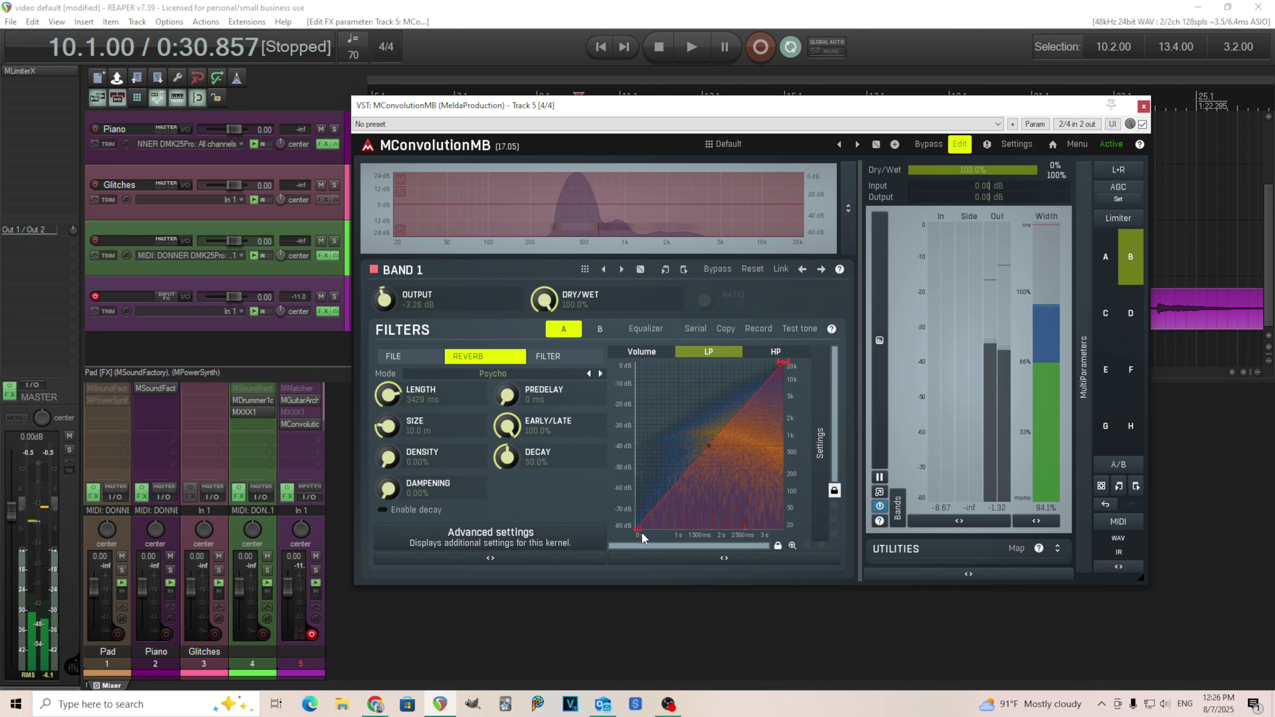
{"action": "mouse_move", "coordinate": [637, 529]}
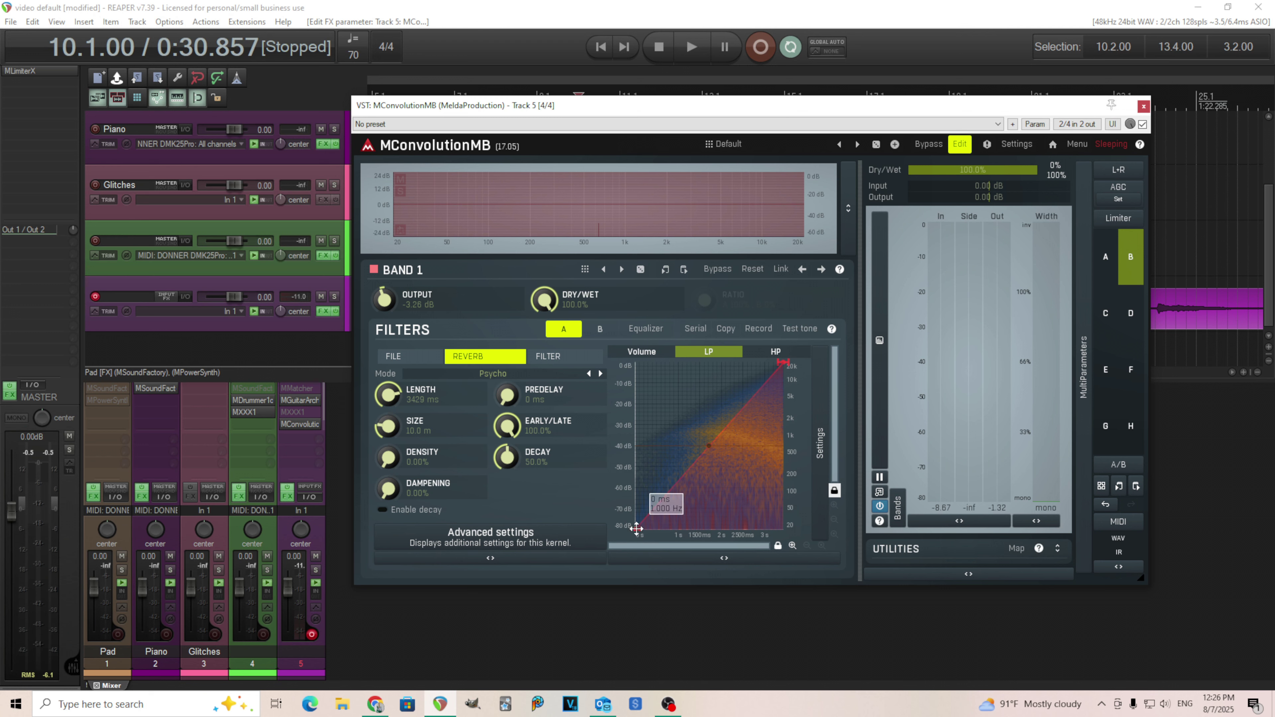
{"action": "left_click_drag", "start_coordinate": [636, 527], "coordinate": [628, 452]}
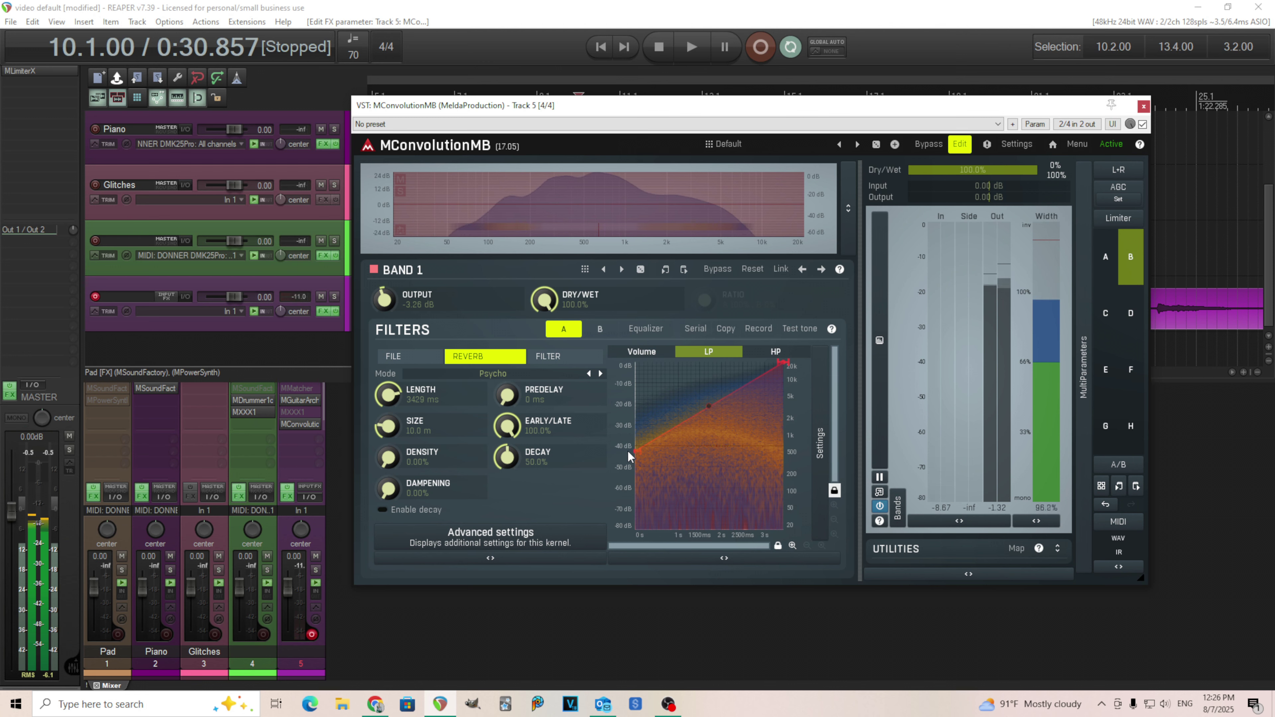
{"action": "mouse_move", "coordinate": [635, 451]}
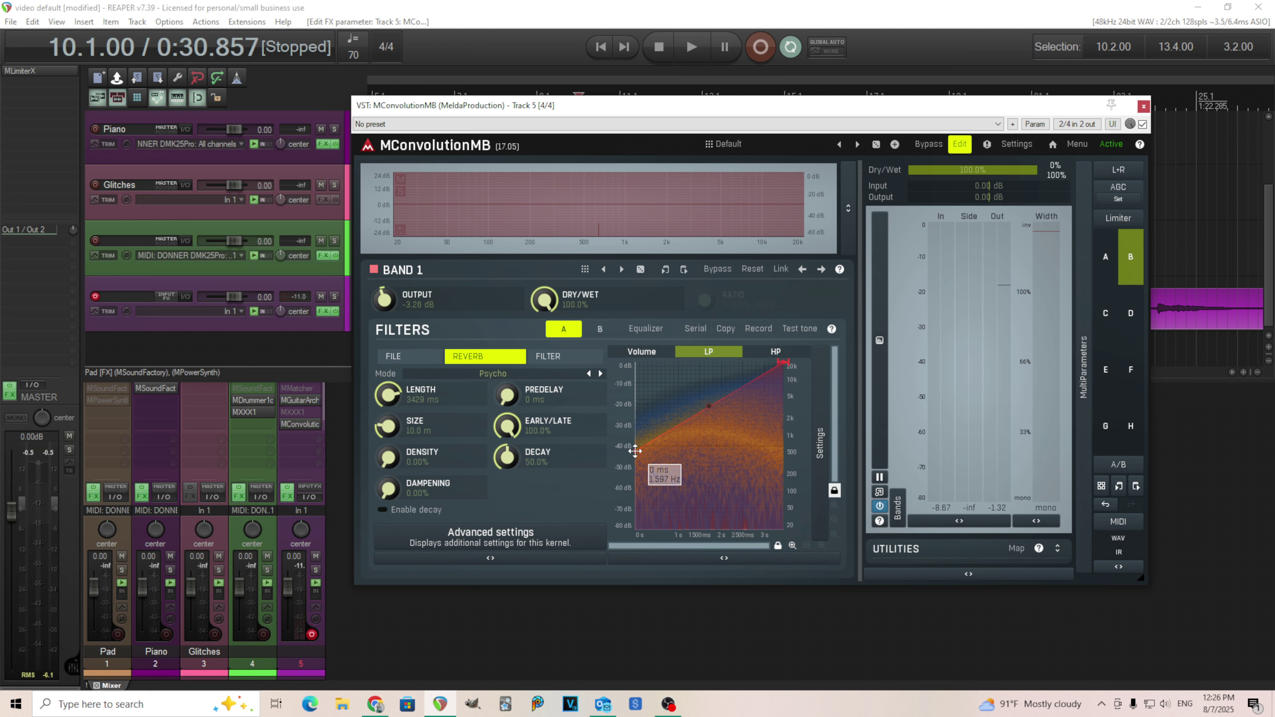
Set the LP envelope's curvature to Triangles with several waves, and raise its start point back to the maximum
{"action": "right_click", "coordinate": [721, 443]}
{"action": "left_click", "coordinate": [883, 538]}
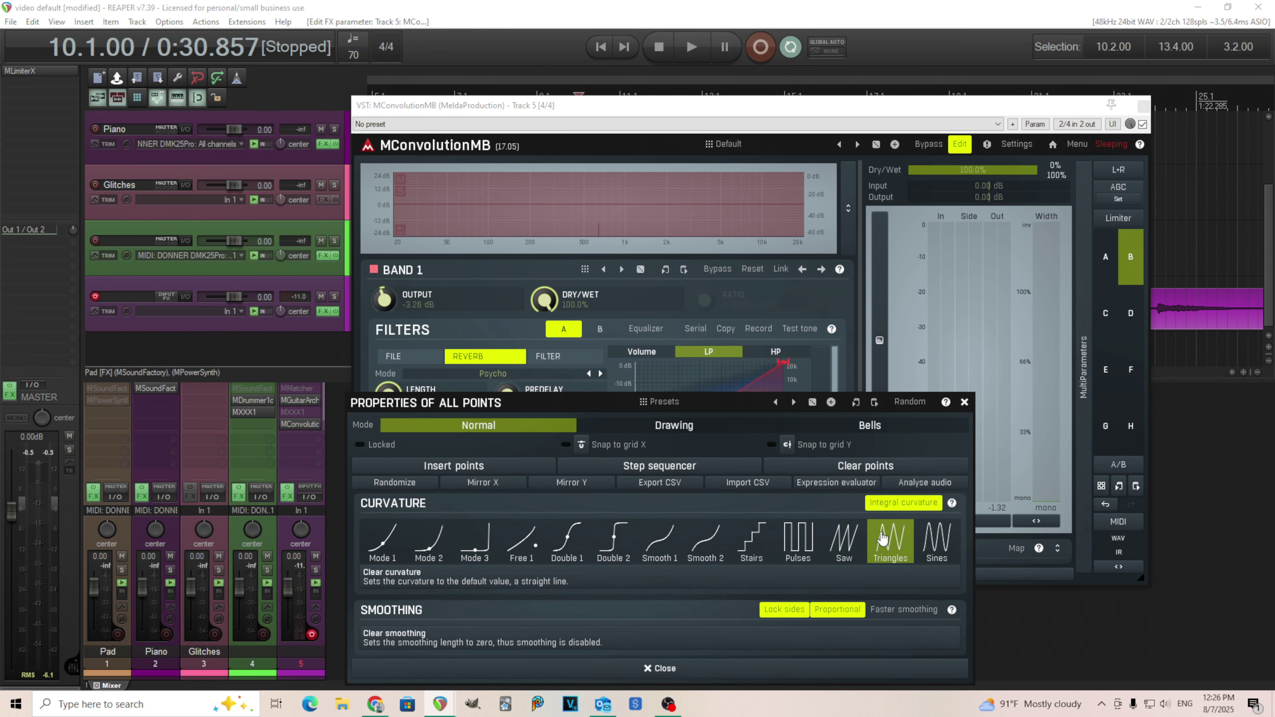
{"action": "left_click", "coordinate": [703, 670]}
{"action": "left_click_drag", "start_coordinate": [712, 416], "coordinate": [708, 401]}
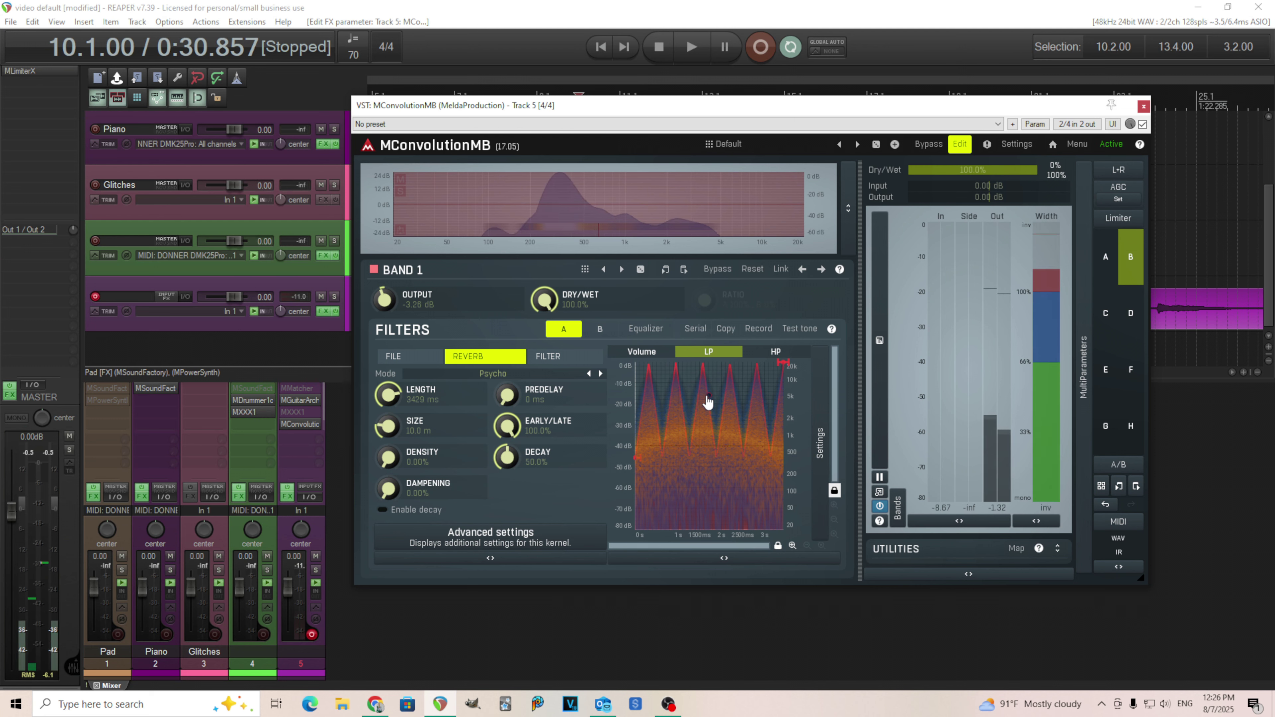
{"action": "left_click_drag", "start_coordinate": [633, 458], "coordinate": [635, 357]}
Raise the whole HP envelope to near the 1 kHz mark
{"action": "left_click", "coordinate": [770, 353]}
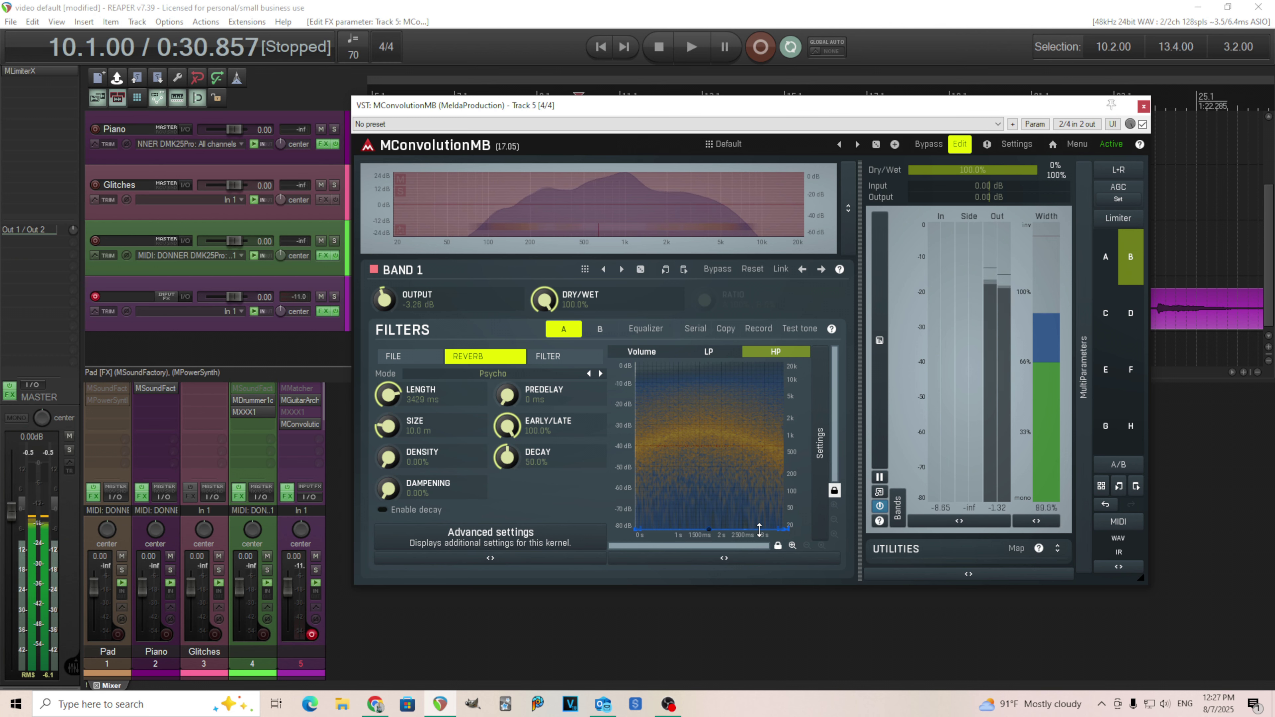
{"action": "left_click_drag", "start_coordinate": [759, 530], "coordinate": [752, 439]}
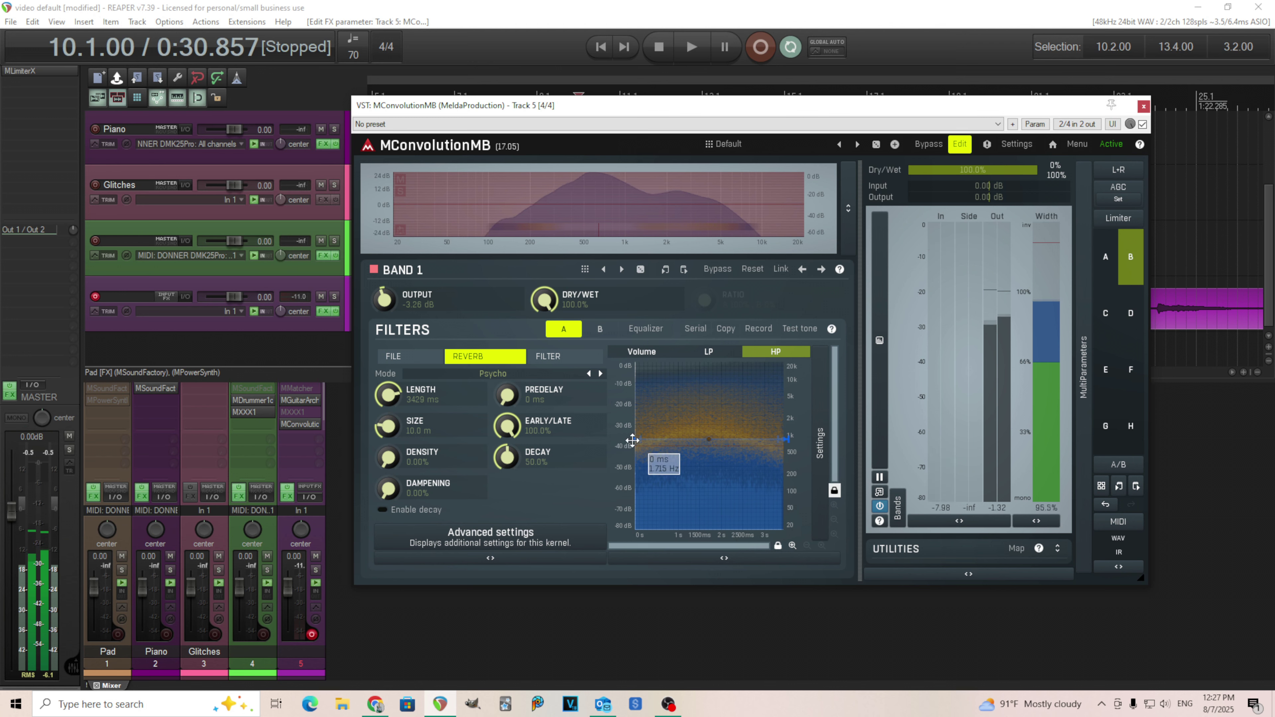
Try a rising HP slope by lowering its start point to the minimum and raising its end, and return the end to the minimum
{"action": "left_click_drag", "start_coordinate": [633, 450], "coordinate": [637, 529]}
{"action": "left_click_drag", "start_coordinate": [789, 439], "coordinate": [791, 390]}
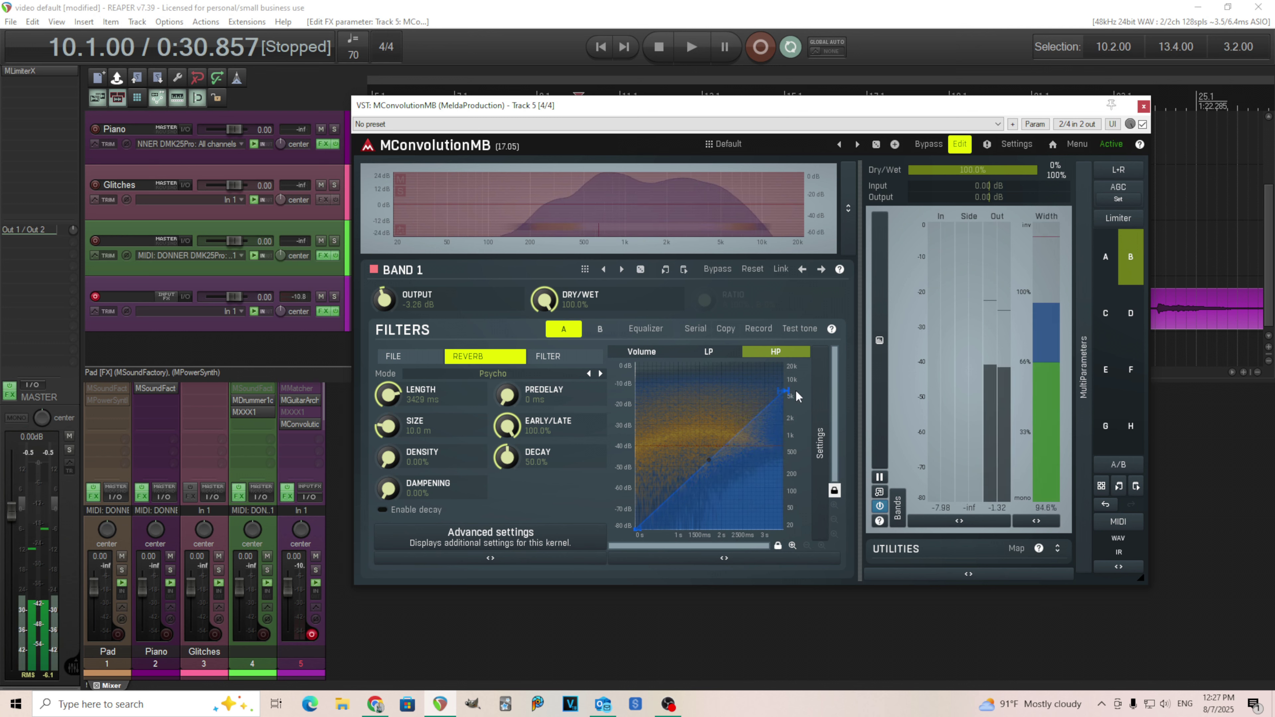
{"action": "left_click_drag", "start_coordinate": [796, 390], "coordinate": [803, 542]}
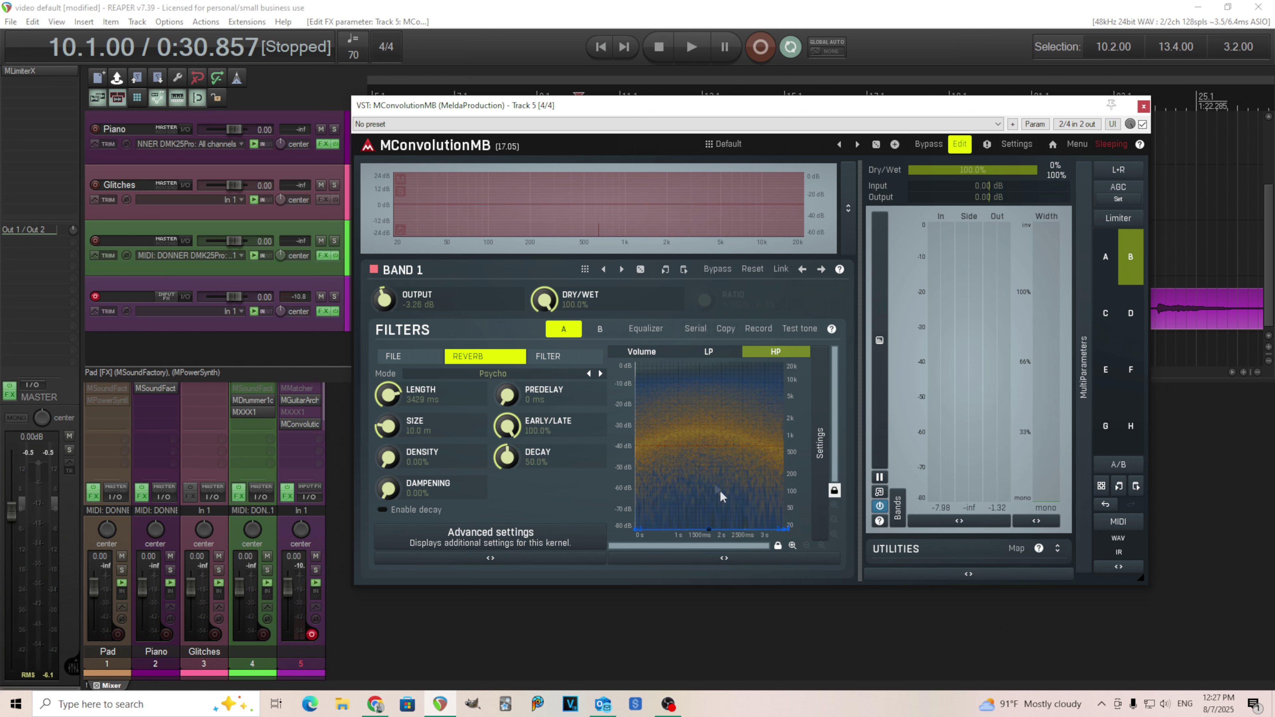
Return the LP envelope's curvature from Triangles to a simple curve and lower the start point to the minimum for a rising low-pass
{"action": "left_click", "coordinate": [698, 357]}
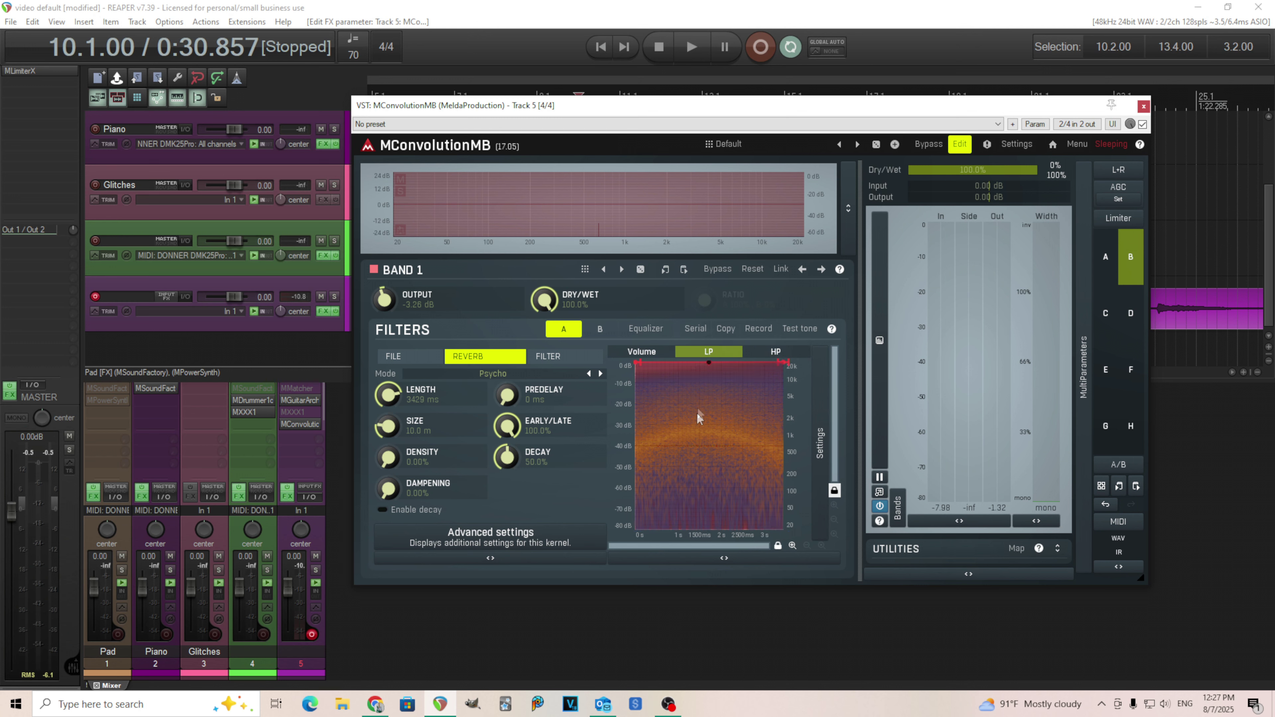
{"action": "right_click", "coordinate": [705, 446]}
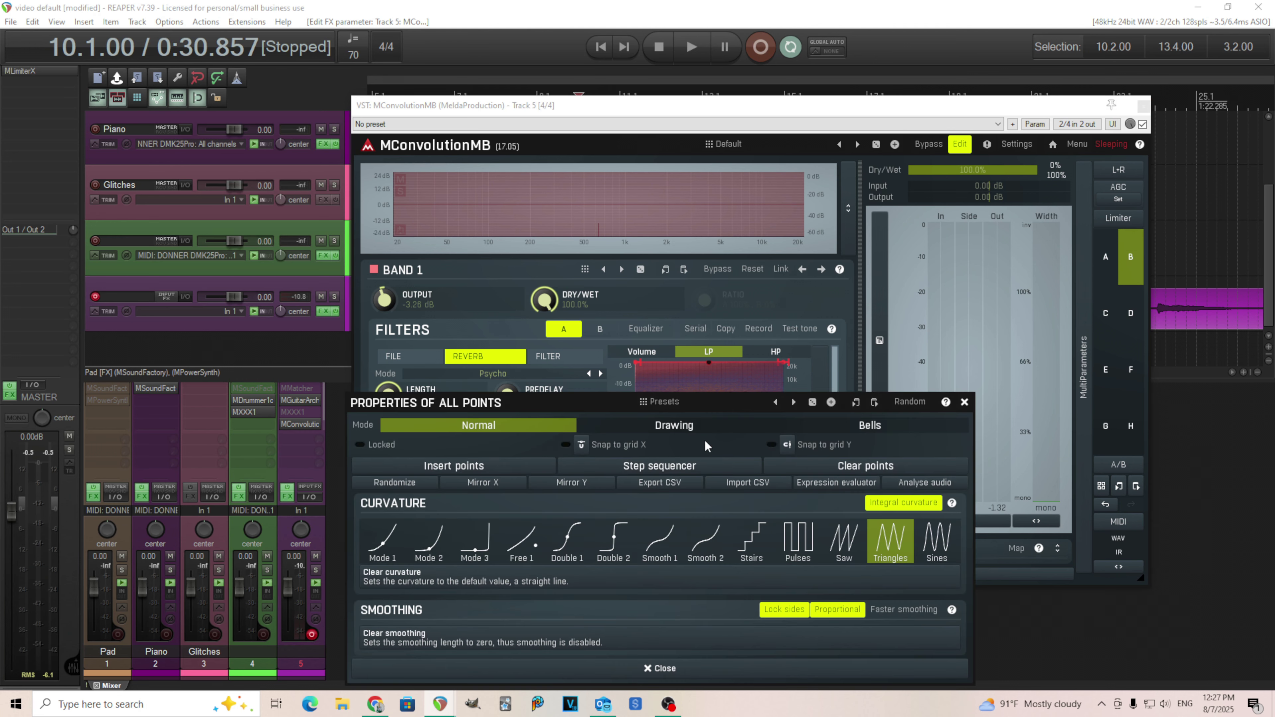
{"action": "left_click", "coordinate": [661, 668]}
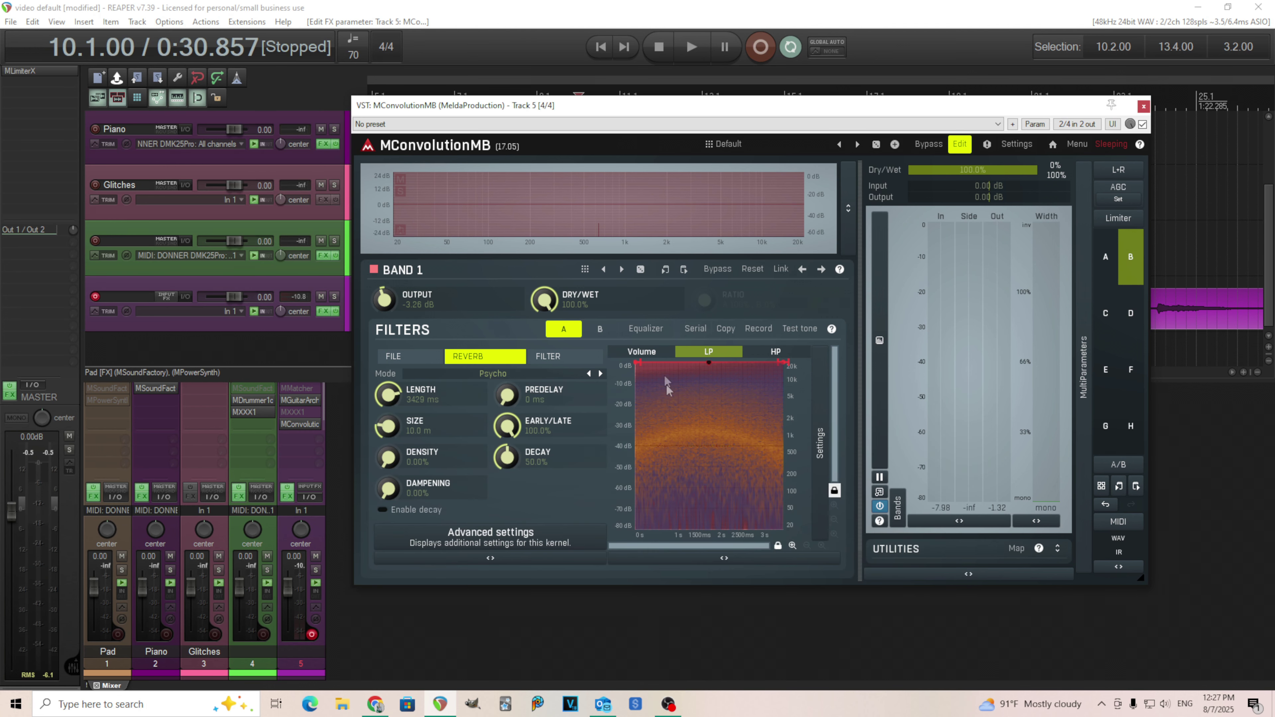
{"action": "mouse_move", "coordinate": [632, 361]}
{"action": "left_click_drag", "start_coordinate": [632, 361], "coordinate": [636, 529]}
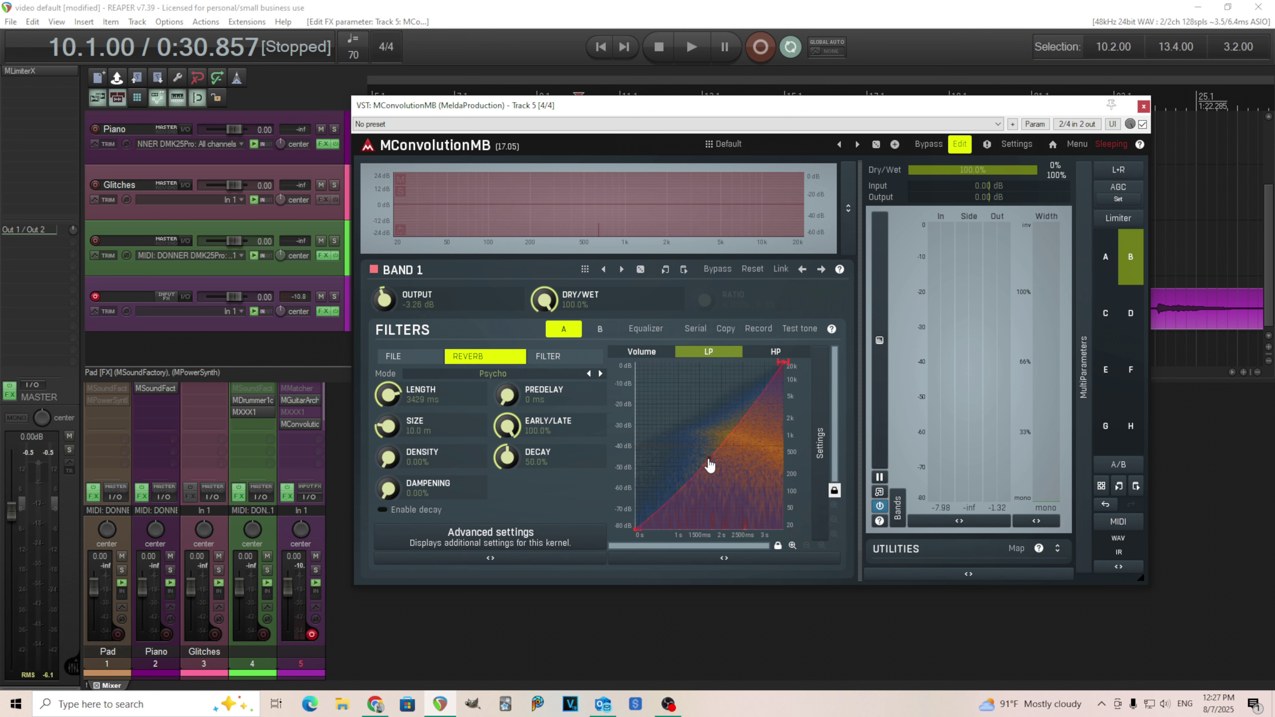
Bend the rising LP envelope curve upward so the low-pass opens faster early in the impulse
{"action": "left_click_drag", "start_coordinate": [728, 478], "coordinate": [582, 246]}
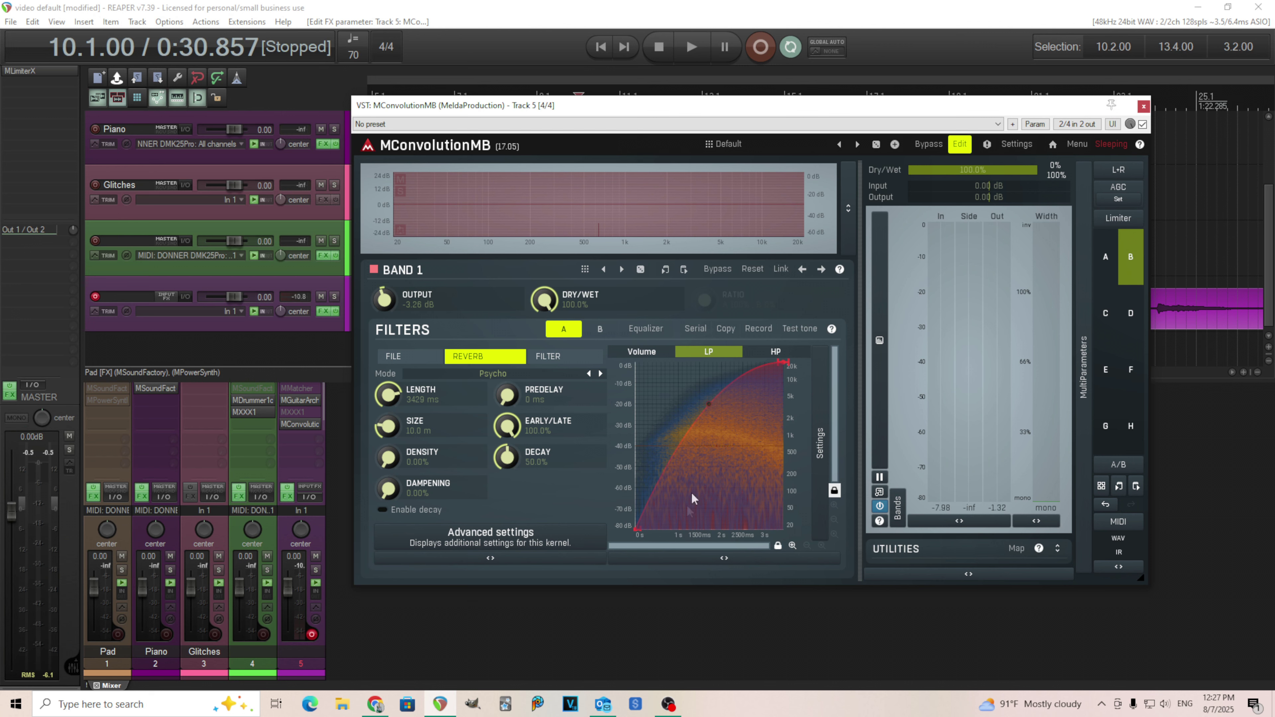
Try a rising HP envelope by raising it to the maximum, lowering its start point to the minimum and bending the curve strongly upward
{"action": "left_click", "coordinate": [776, 353]}
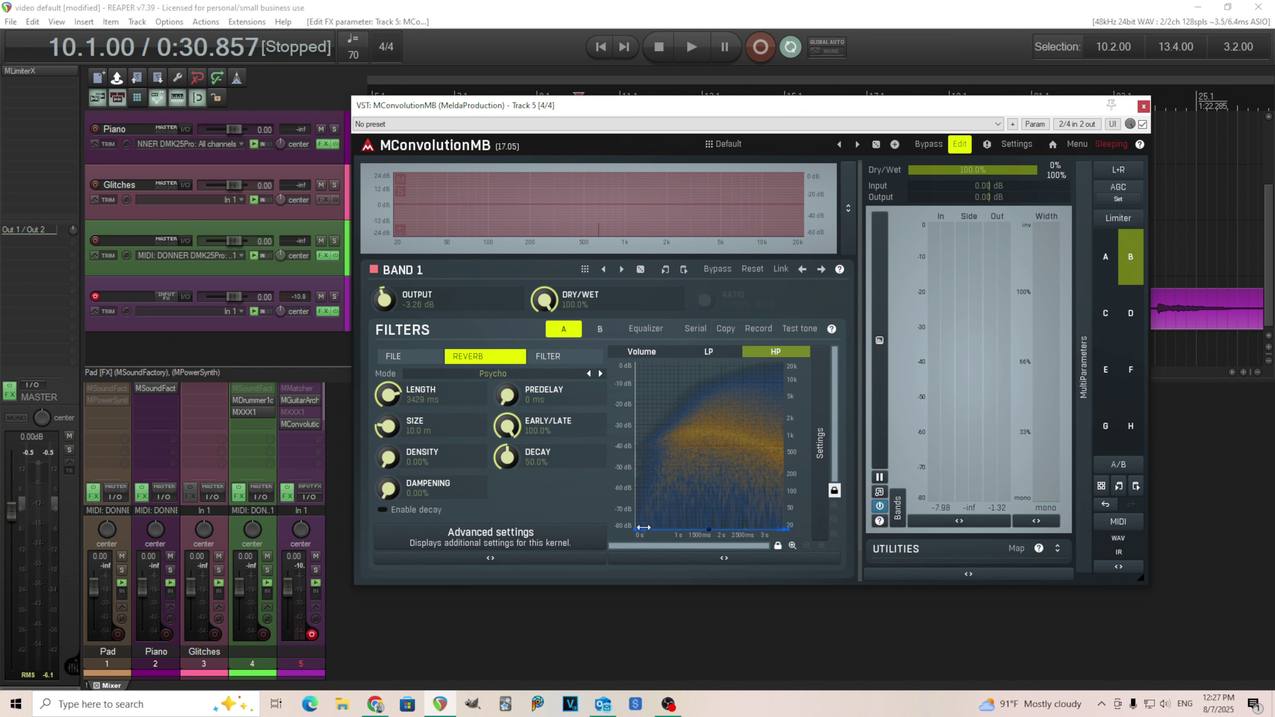
{"action": "left_click_drag", "start_coordinate": [657, 529], "coordinate": [762, 367]}
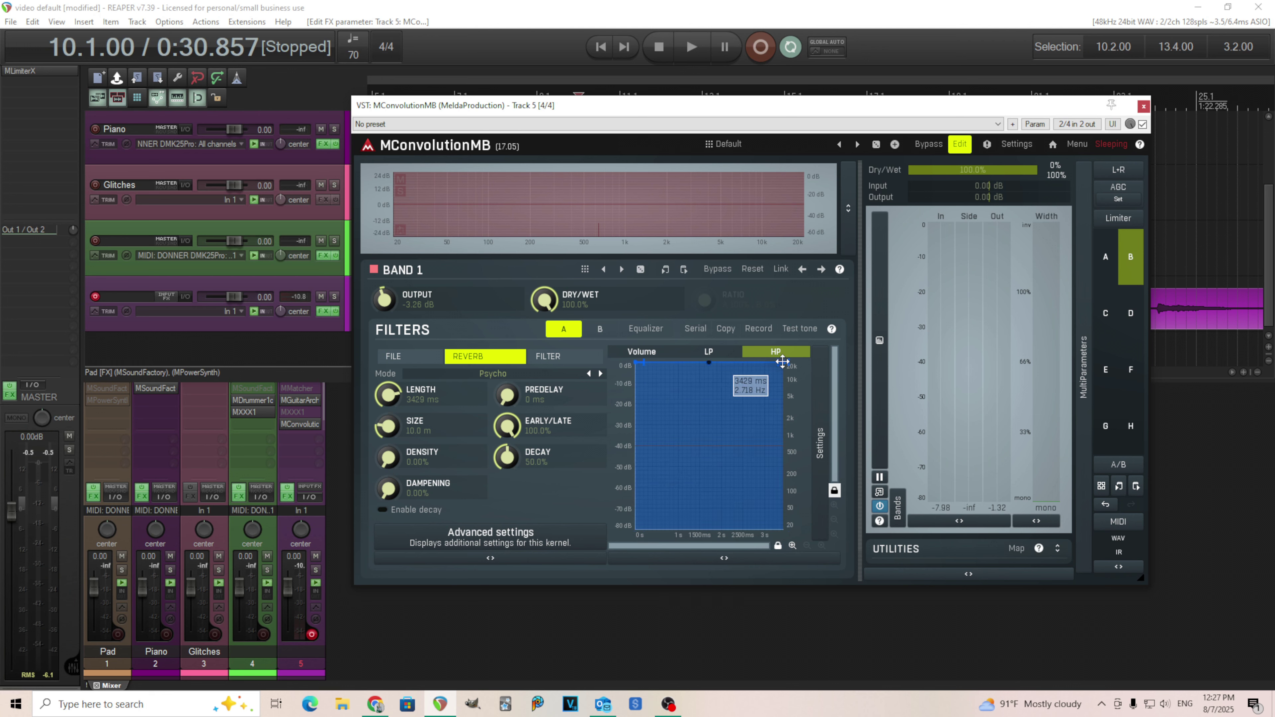
{"action": "mouse_move", "coordinate": [782, 361]}
{"action": "left_mouse_down"}
{"action": "mouse_move", "coordinate": [781, 401]}
{"action": "mouse_move", "coordinate": [783, 362]}
{"action": "left_mouse_up"}
{"action": "left_click_drag", "start_coordinate": [639, 363], "coordinate": [638, 527]}
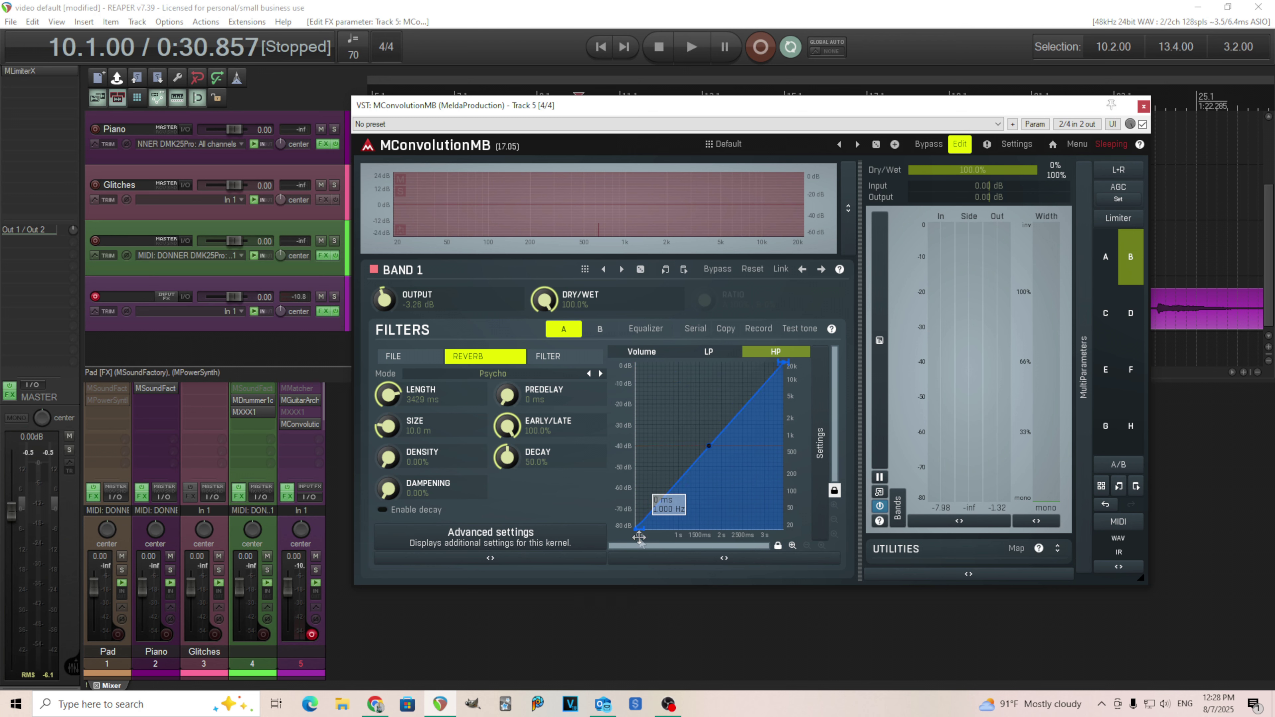
{"action": "left_click_drag", "start_coordinate": [710, 452], "coordinate": [646, 329]}
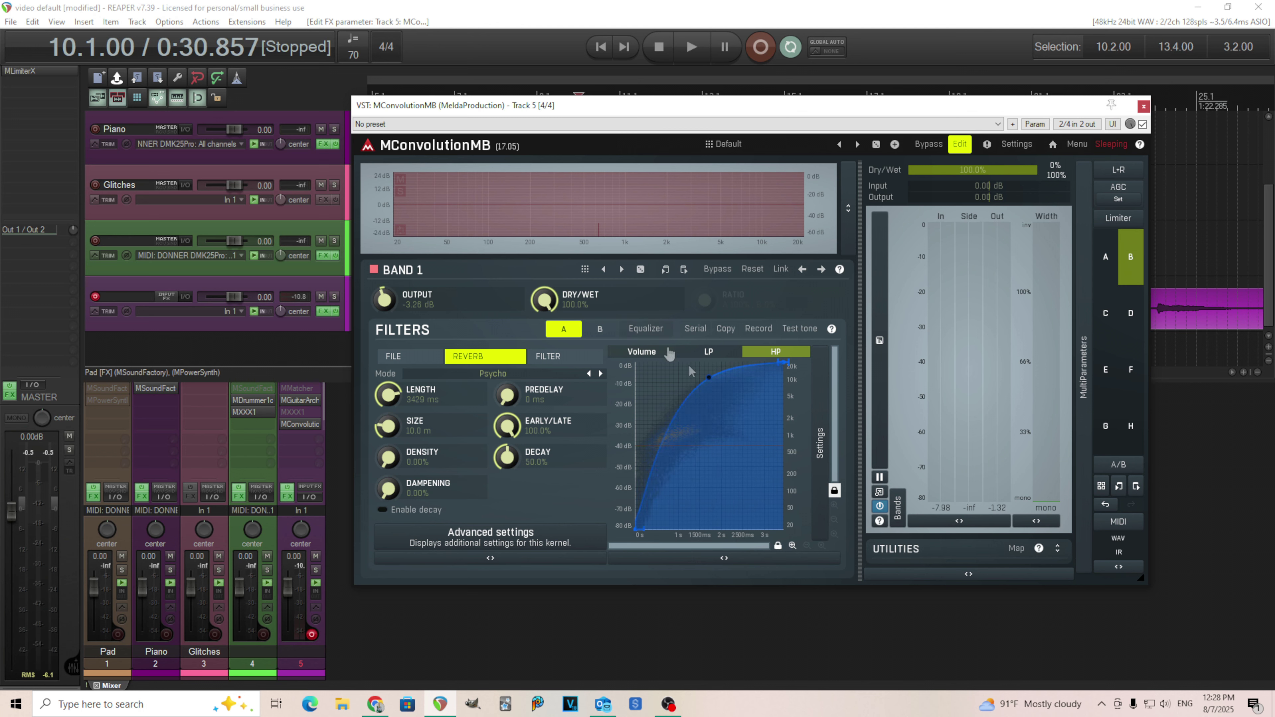
Make the HP envelope fall from the maximum at its start to the minimum at its end, and settle on a downward-bowed curve
{"action": "left_click_drag", "start_coordinate": [639, 530], "coordinate": [640, 362]}
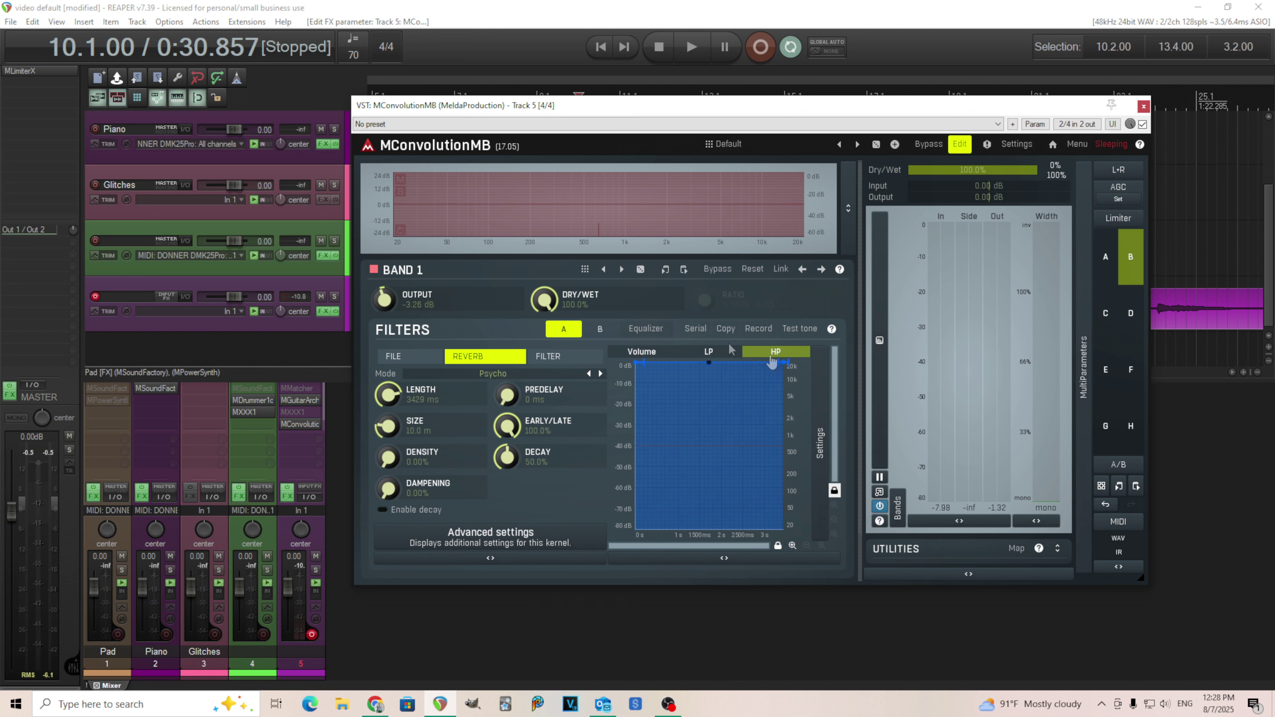
{"action": "left_click_drag", "start_coordinate": [786, 364], "coordinate": [786, 527]}
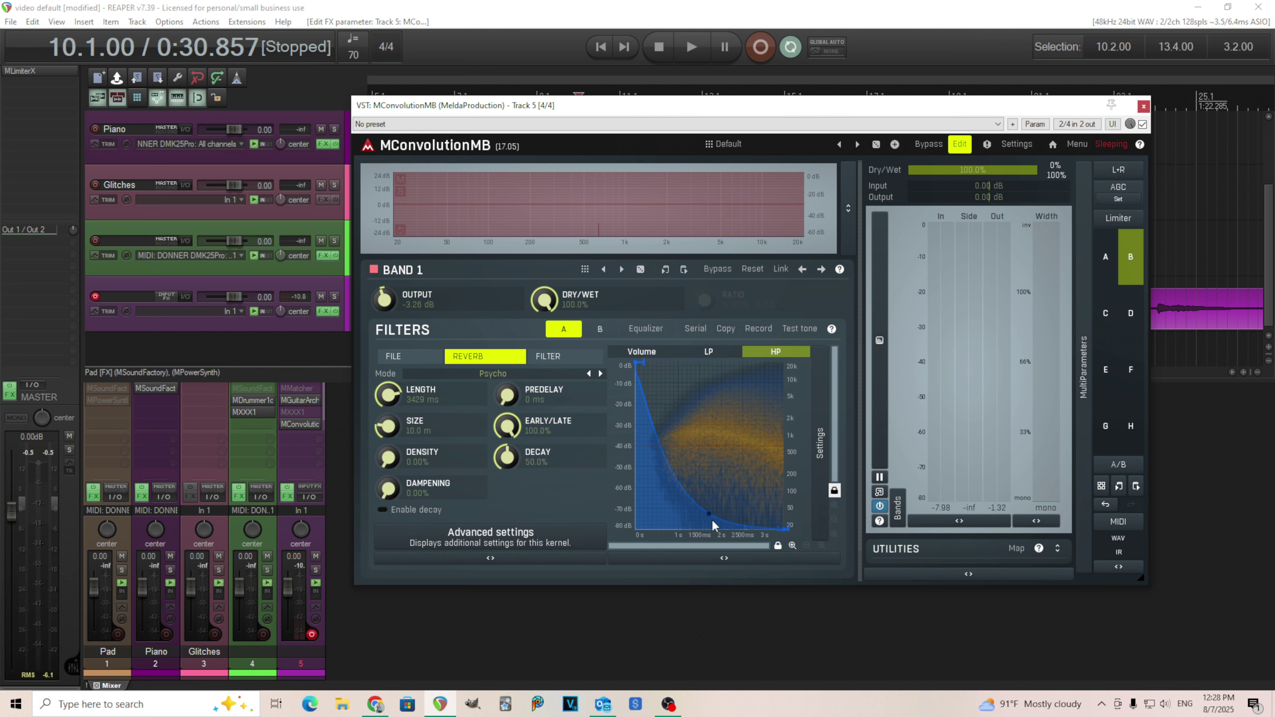
{"action": "left_click_drag", "start_coordinate": [709, 500], "coordinate": [729, 353]}
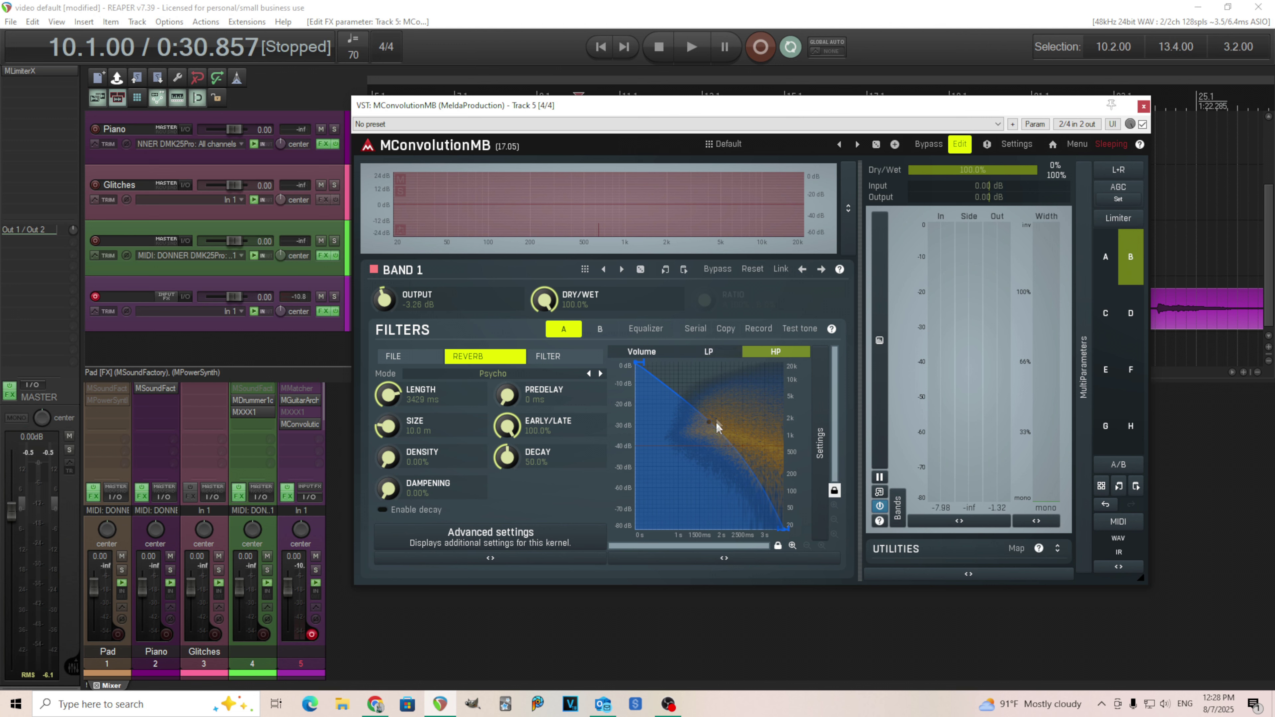
{"action": "left_click_drag", "start_coordinate": [712, 429], "coordinate": [684, 544]}
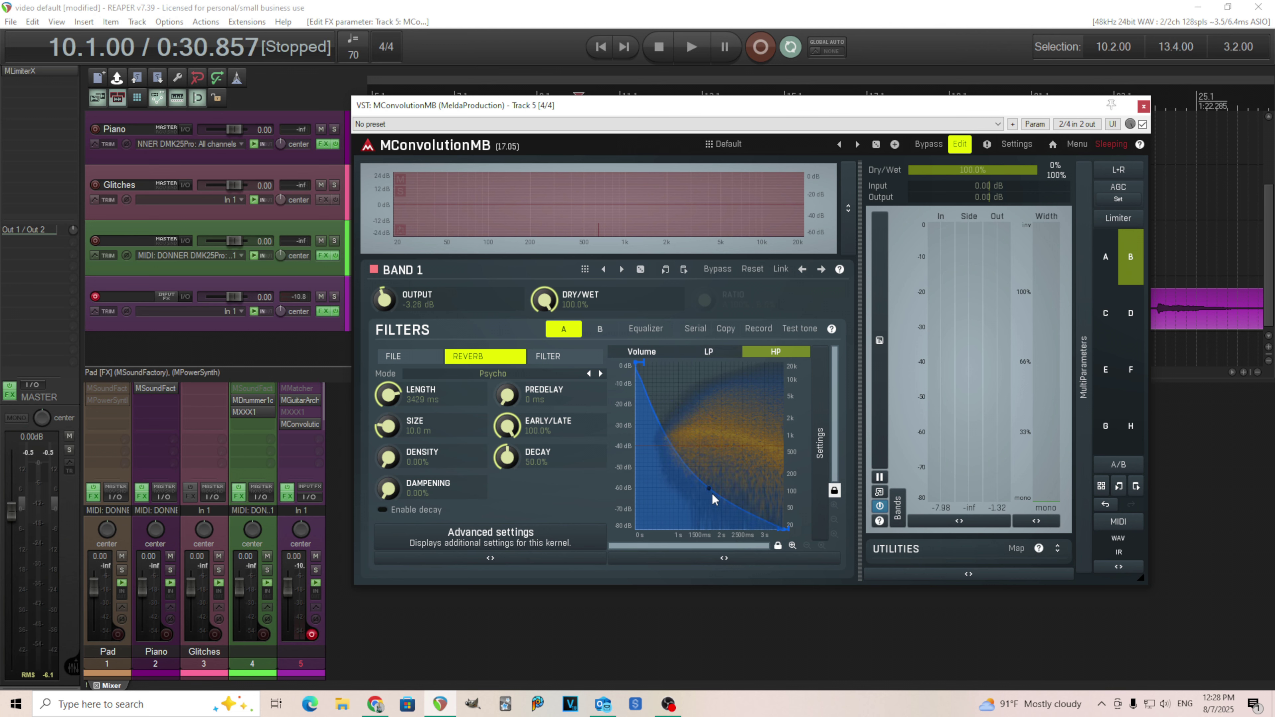
{"action": "left_click_drag", "start_coordinate": [709, 490], "coordinate": [710, 503]}
Bypass the whole plugin to compare with the dry signal, and turn the processing back on
{"action": "left_click", "coordinate": [941, 145]}
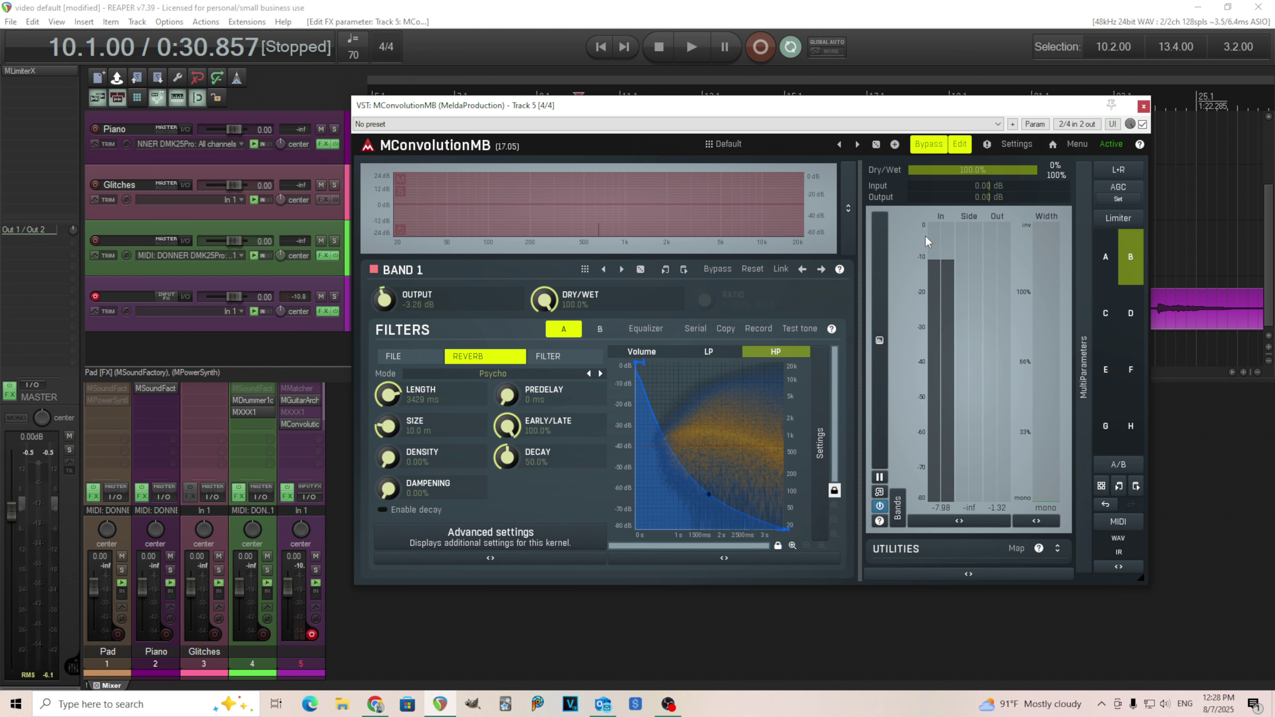
{"action": "left_click", "coordinate": [935, 150]}
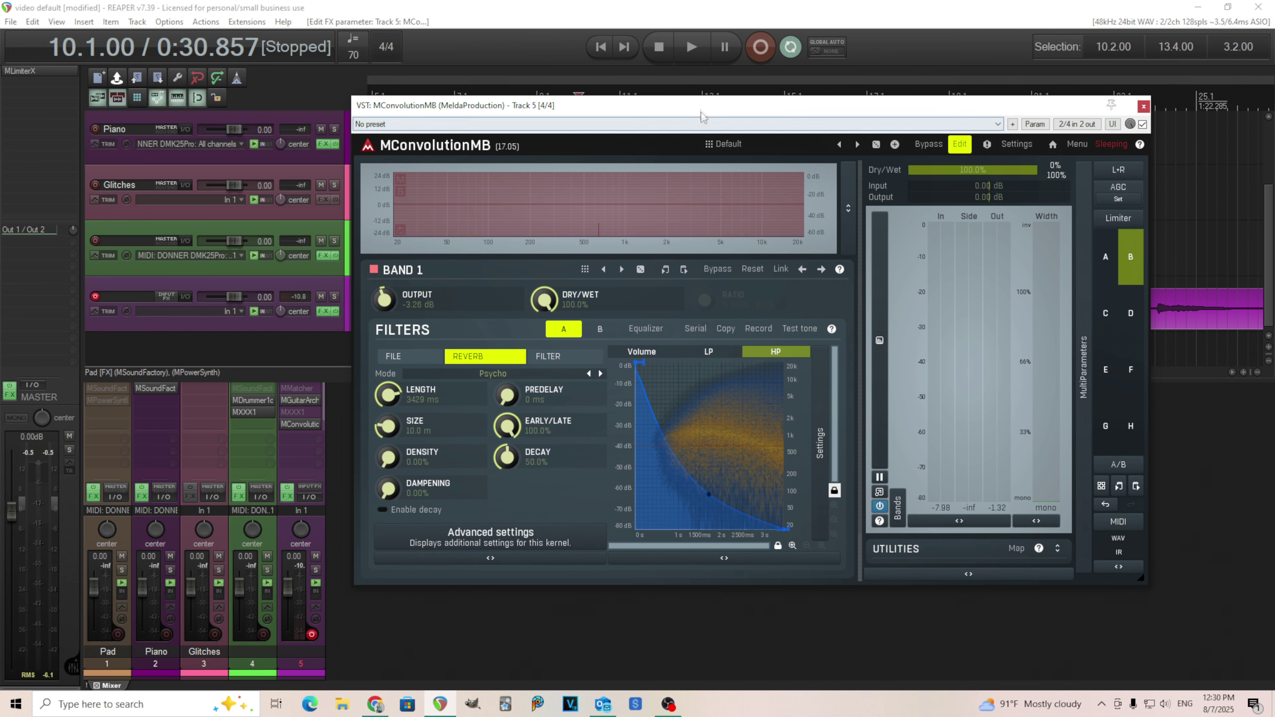
Move the plugin window clear of the timeline and set the reverb Length to a tempo-synced 1/8 note
{"action": "left_click_drag", "start_coordinate": [701, 109], "coordinate": [654, 146]}
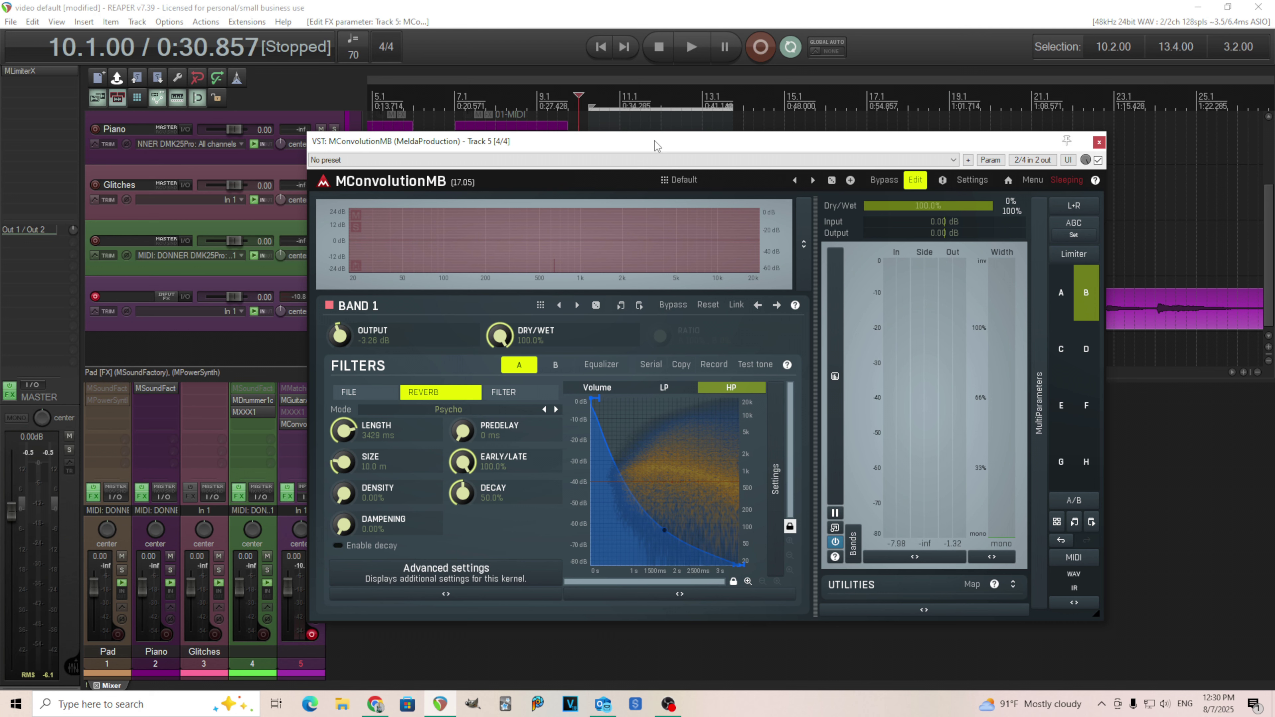
{"action": "right_click", "coordinate": [345, 432]}
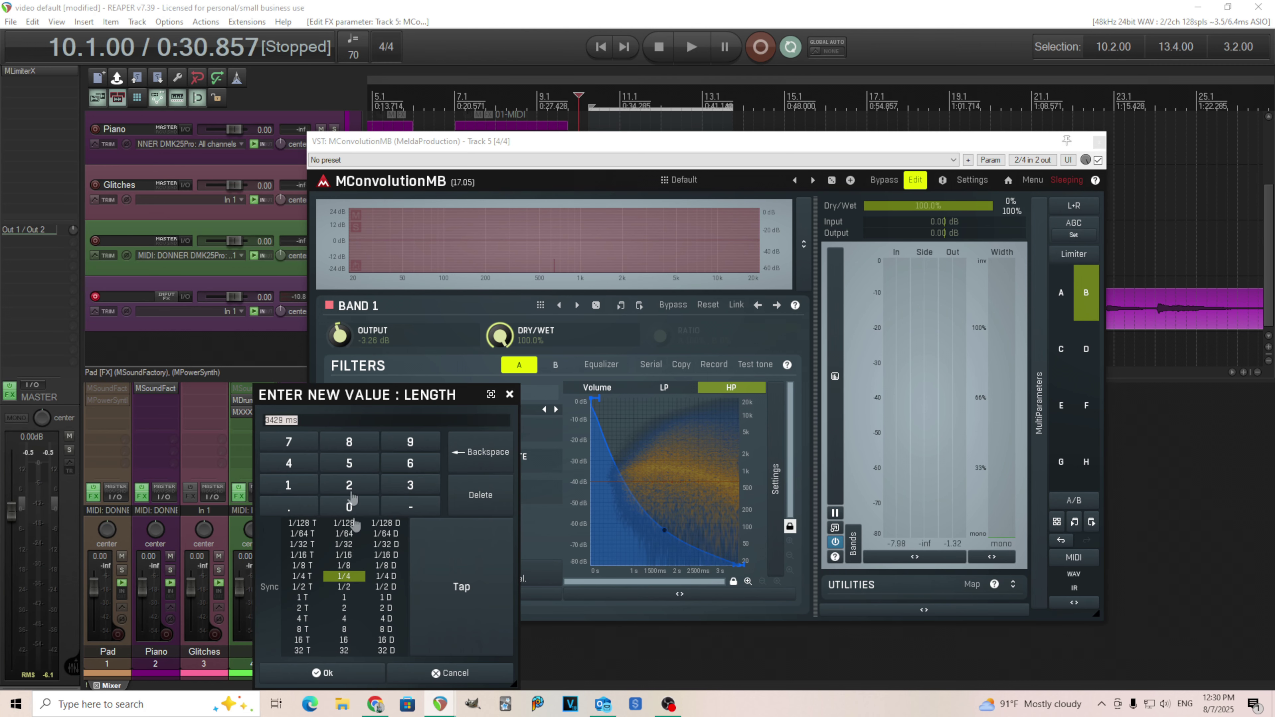
{"action": "left_click", "coordinate": [356, 567]}
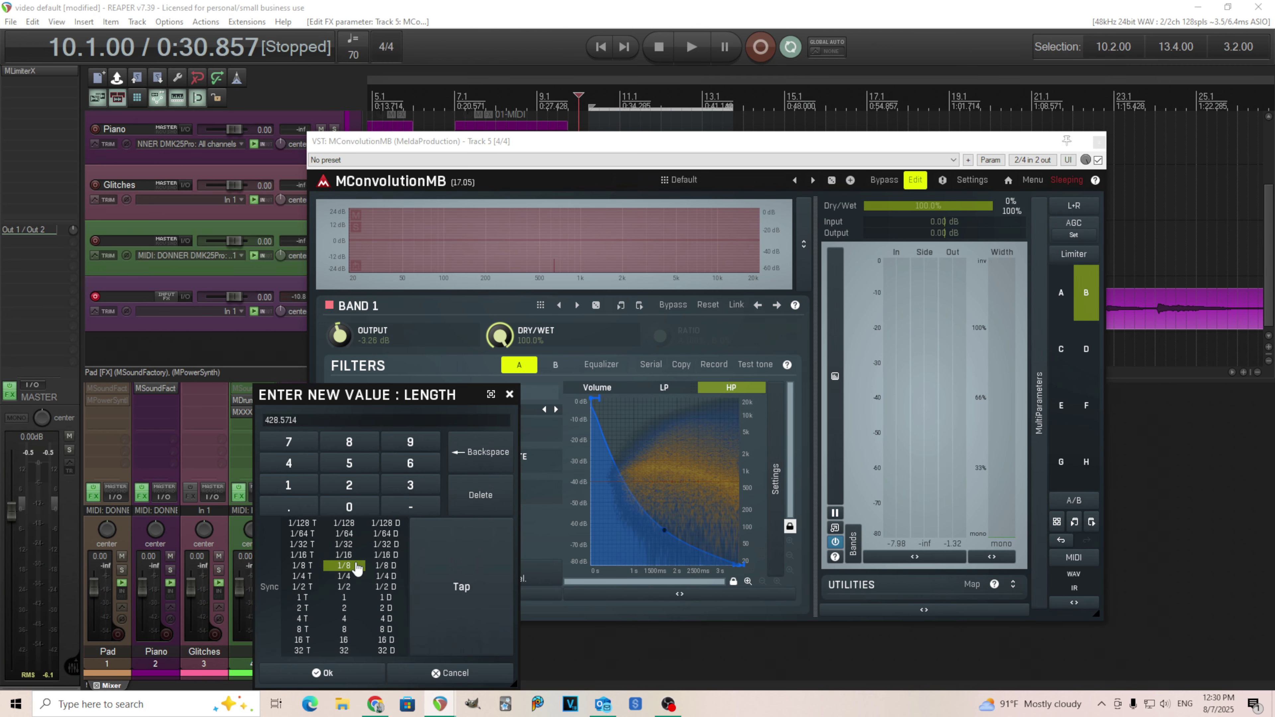
{"action": "left_click", "coordinate": [355, 678]}
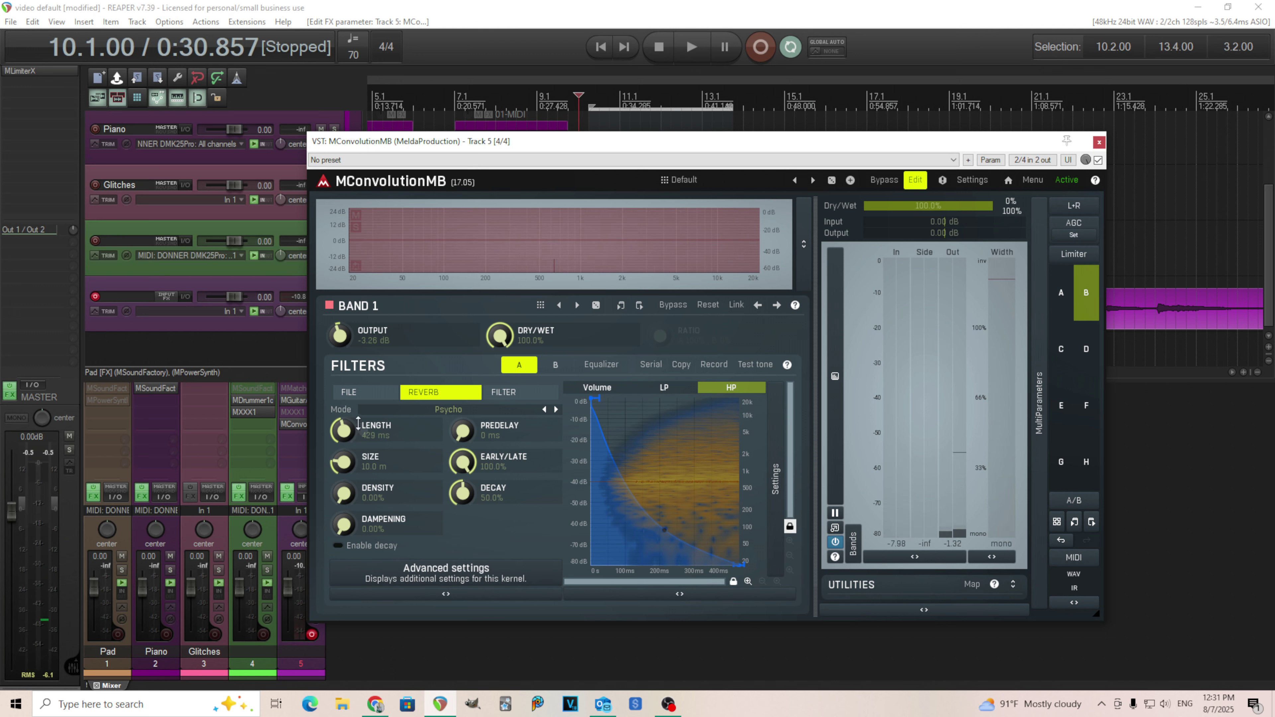
Set the reverb Length to the tempo-synced value 2 (6857.1429 ms)
{"action": "double_click", "coordinate": [350, 430]}
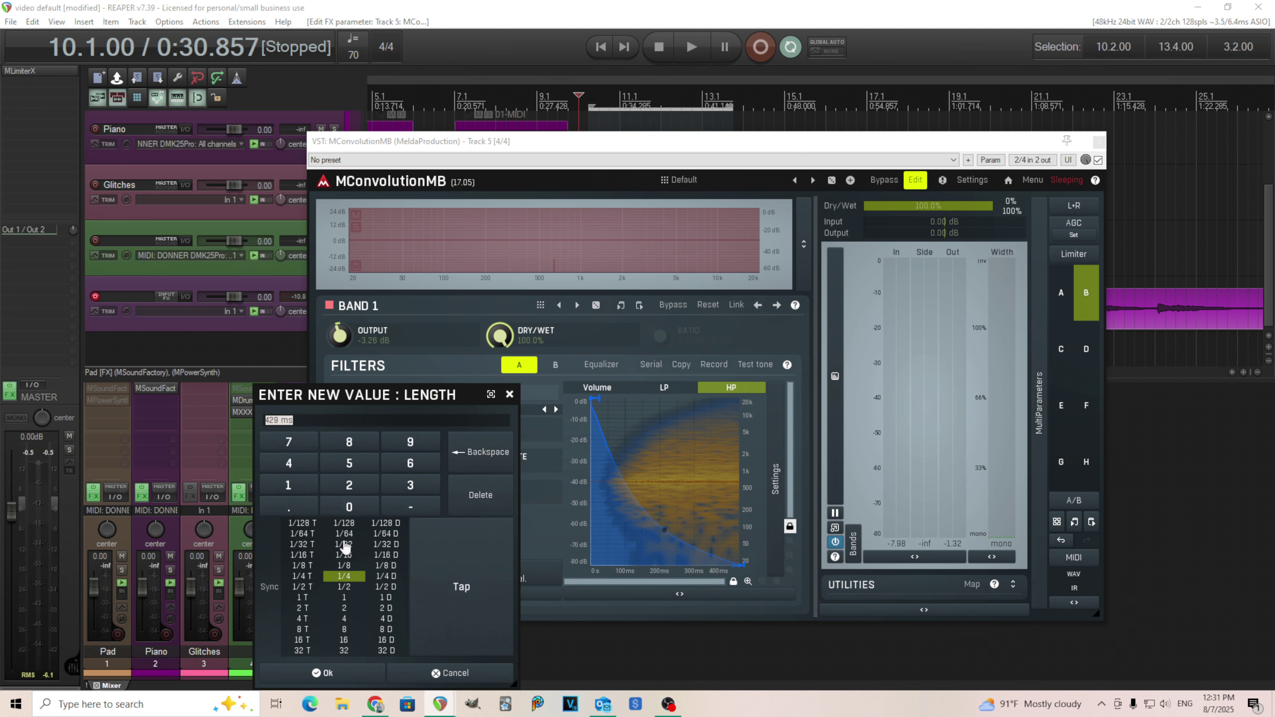
{"action": "left_click", "coordinate": [344, 607]}
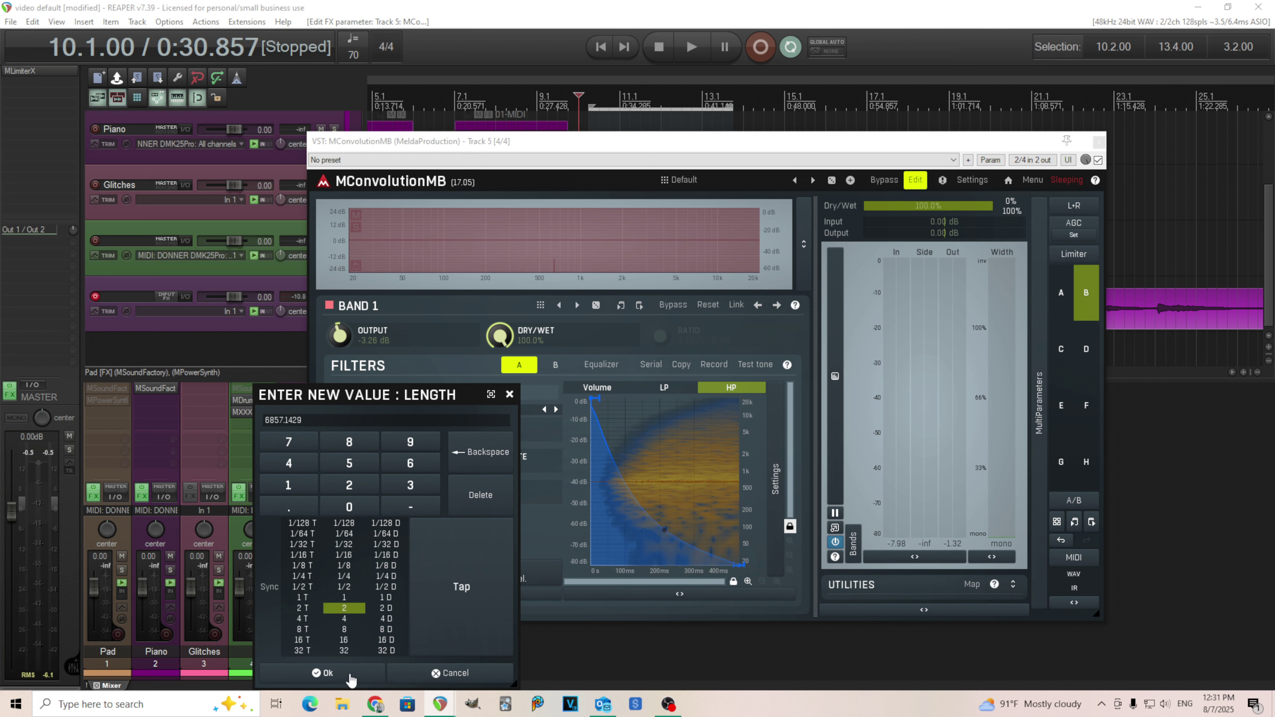
{"action": "left_click", "coordinate": [324, 674]}
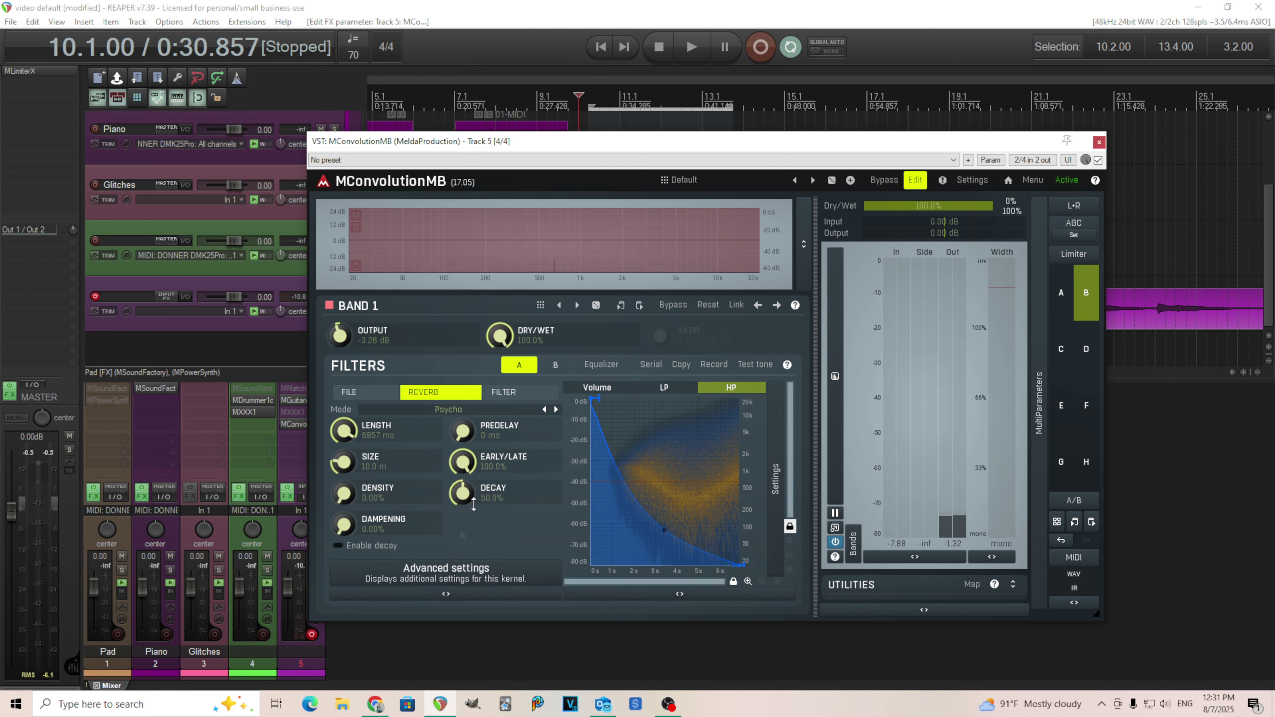
Set the reverb Length to the tempo-synced value 1 (3429 ms)
{"action": "double_click", "coordinate": [344, 429]}
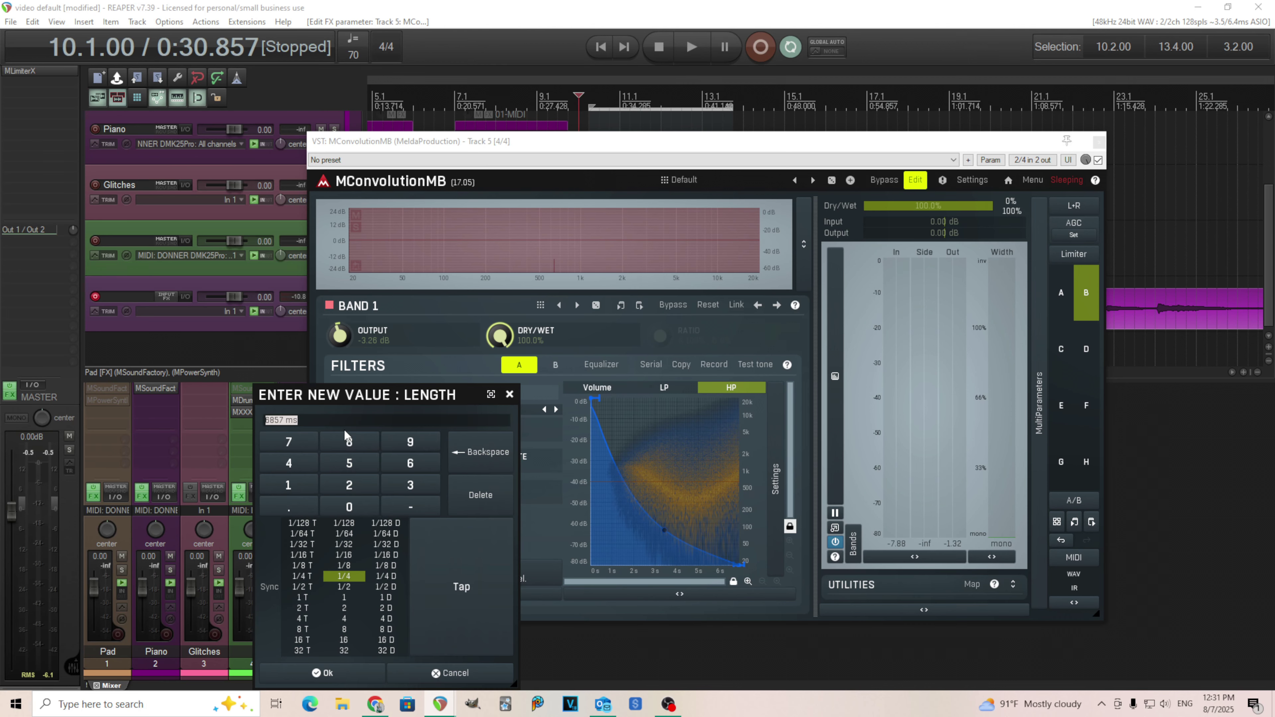
{"action": "left_click", "coordinate": [351, 600]}
{"action": "left_click", "coordinate": [355, 670]}
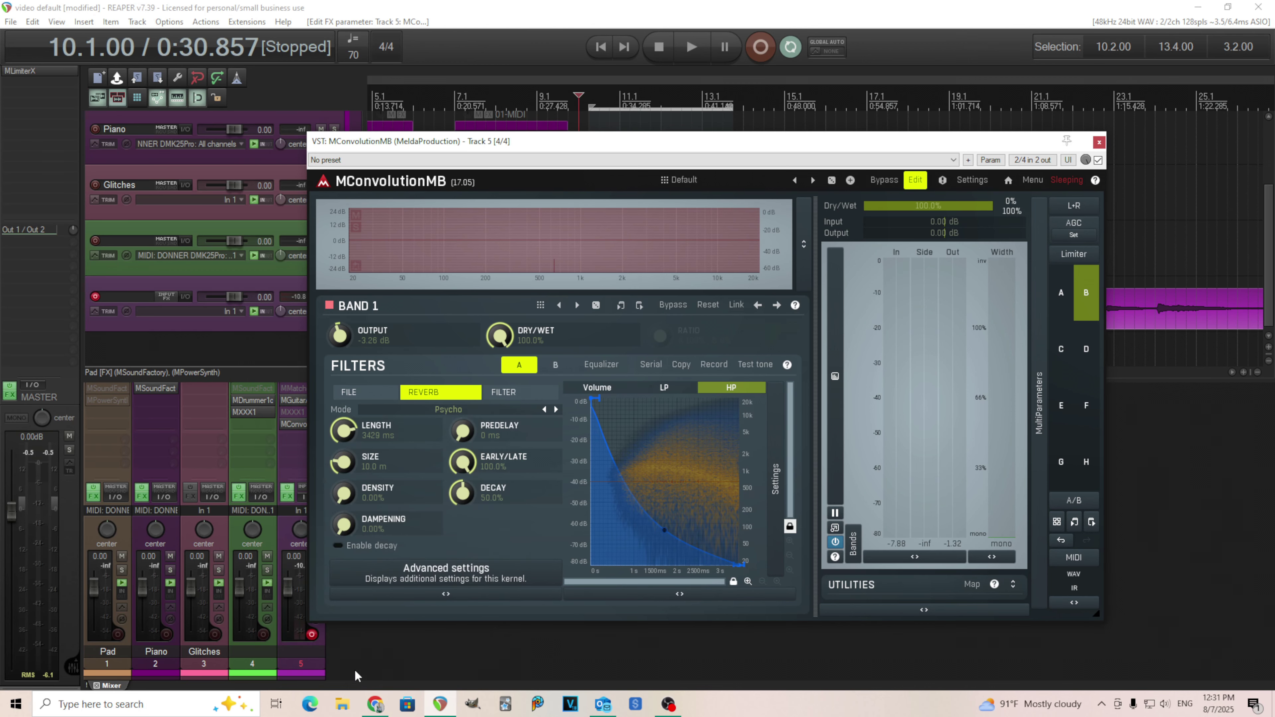